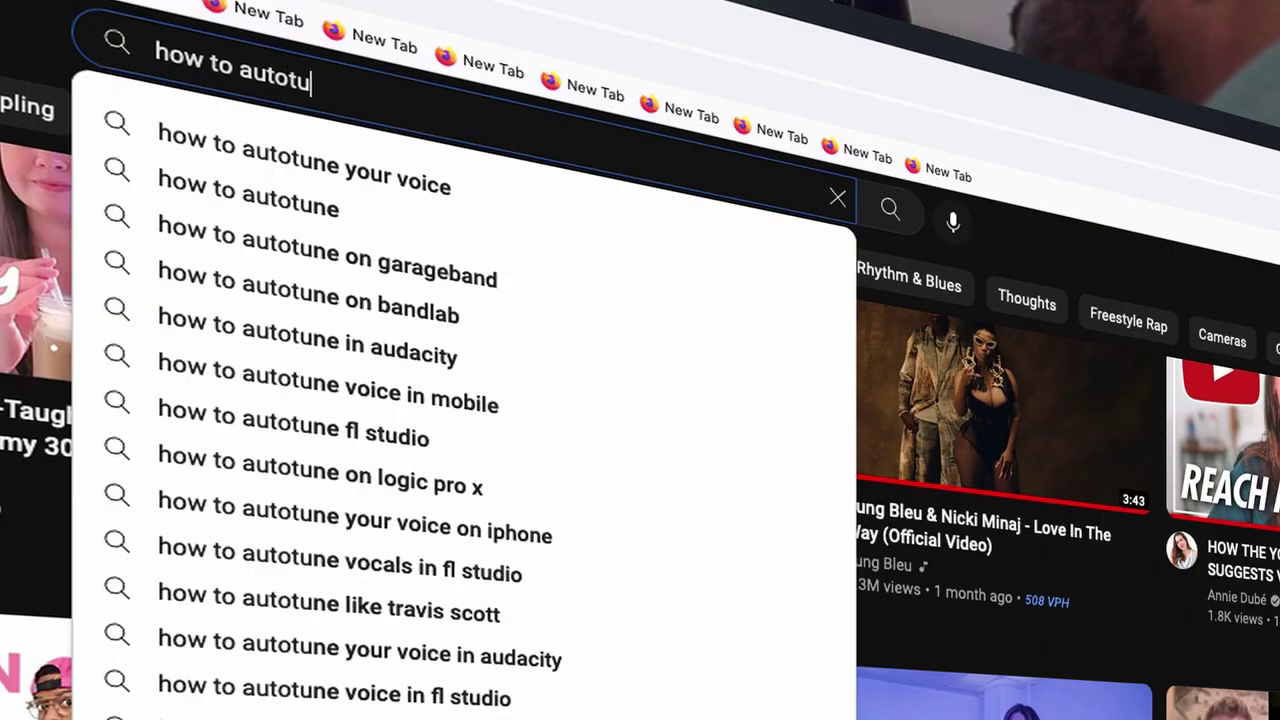
Search YouTube for "how to autotune in logic pro x"
{"action": "type", "text": "ne in logic pro x"}
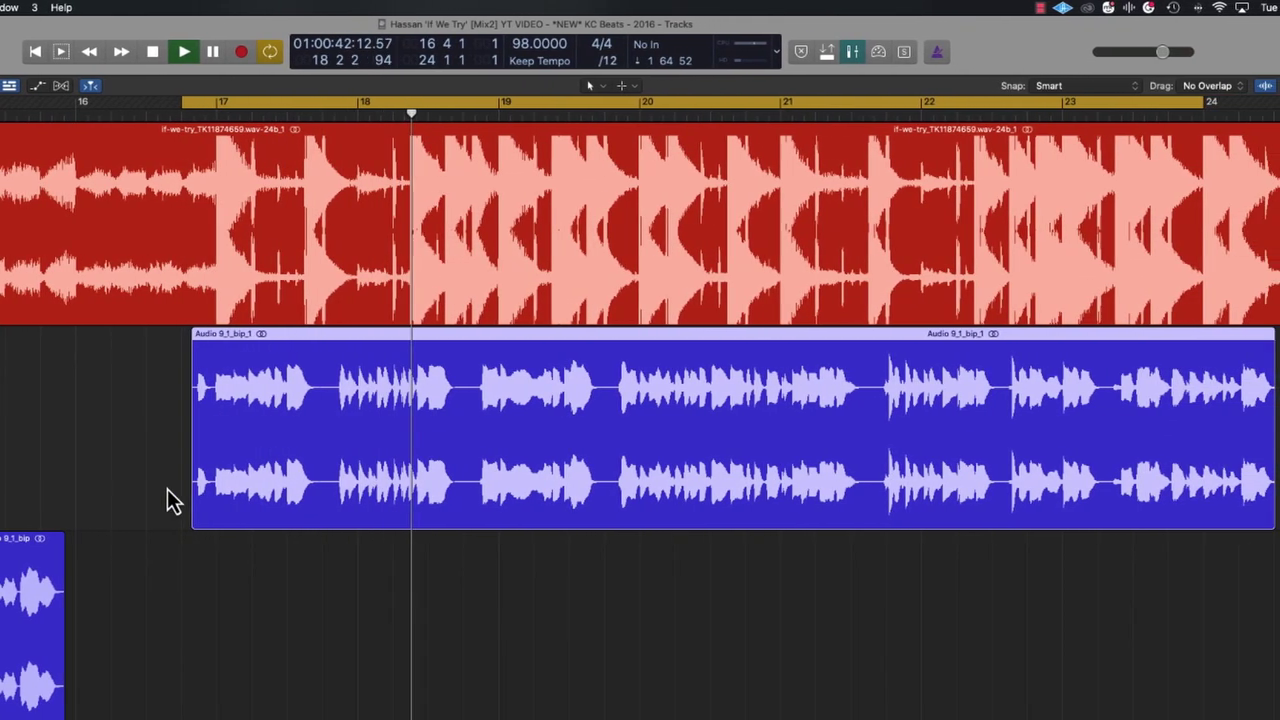
Show Flex in the Tracks area so the vocal region on track 3 displays its Flex Pitch notes
{"action": "key", "text": "Down"}
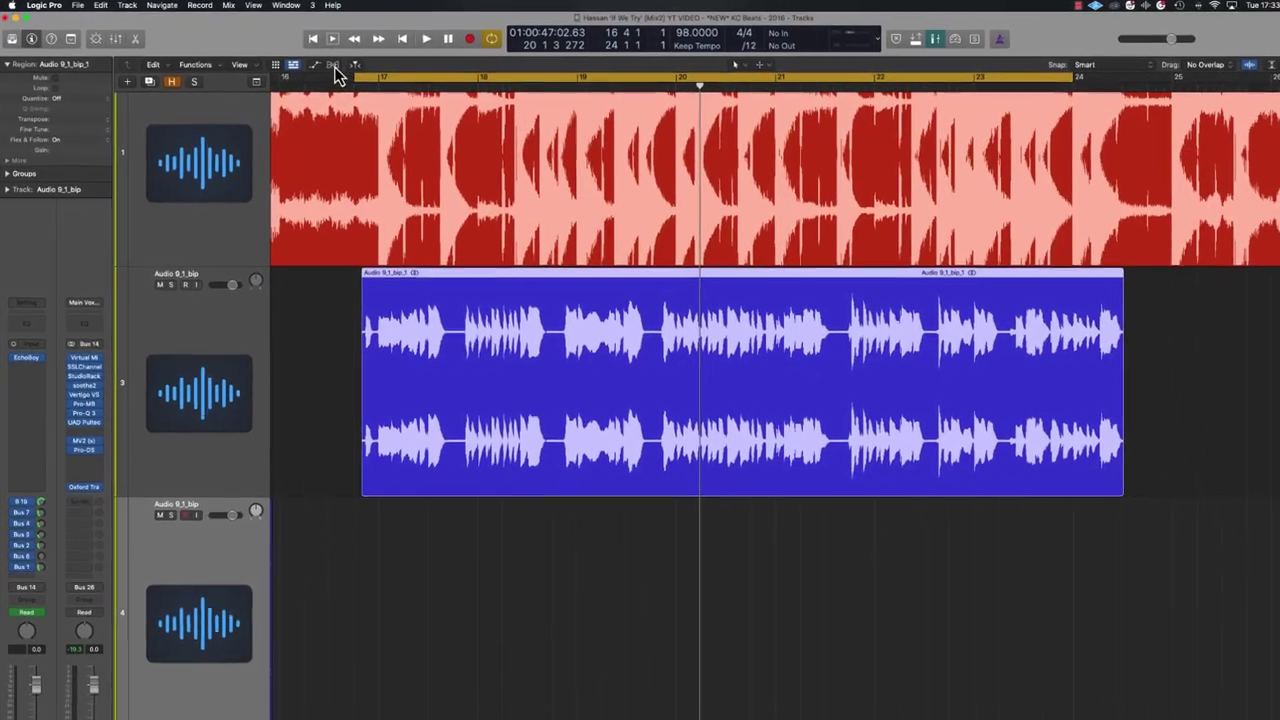
{"action": "left_click", "coordinate": [313, 54]}
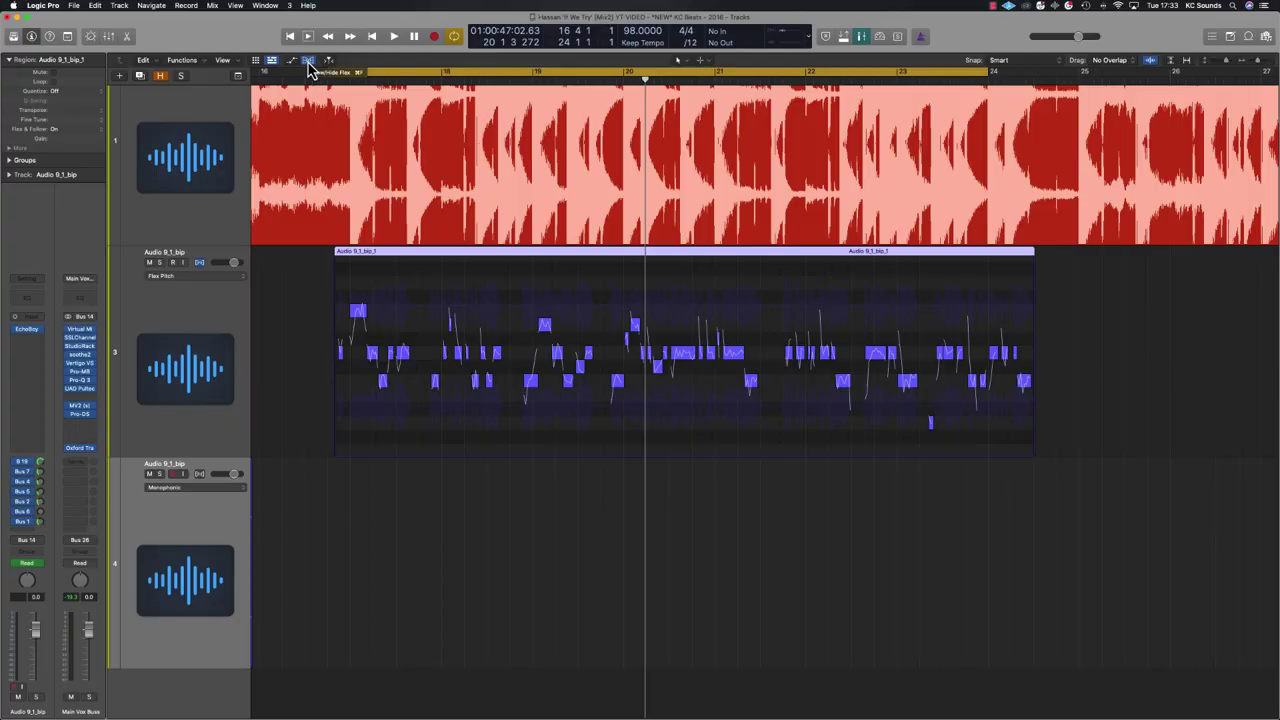
{"action": "scroll", "coordinate": [523, 297], "scroll_direction": "up", "scroll_amount": 5}
{"action": "scroll", "coordinate": [523, 297], "scroll_direction": "left", "scroll_amount": 3}
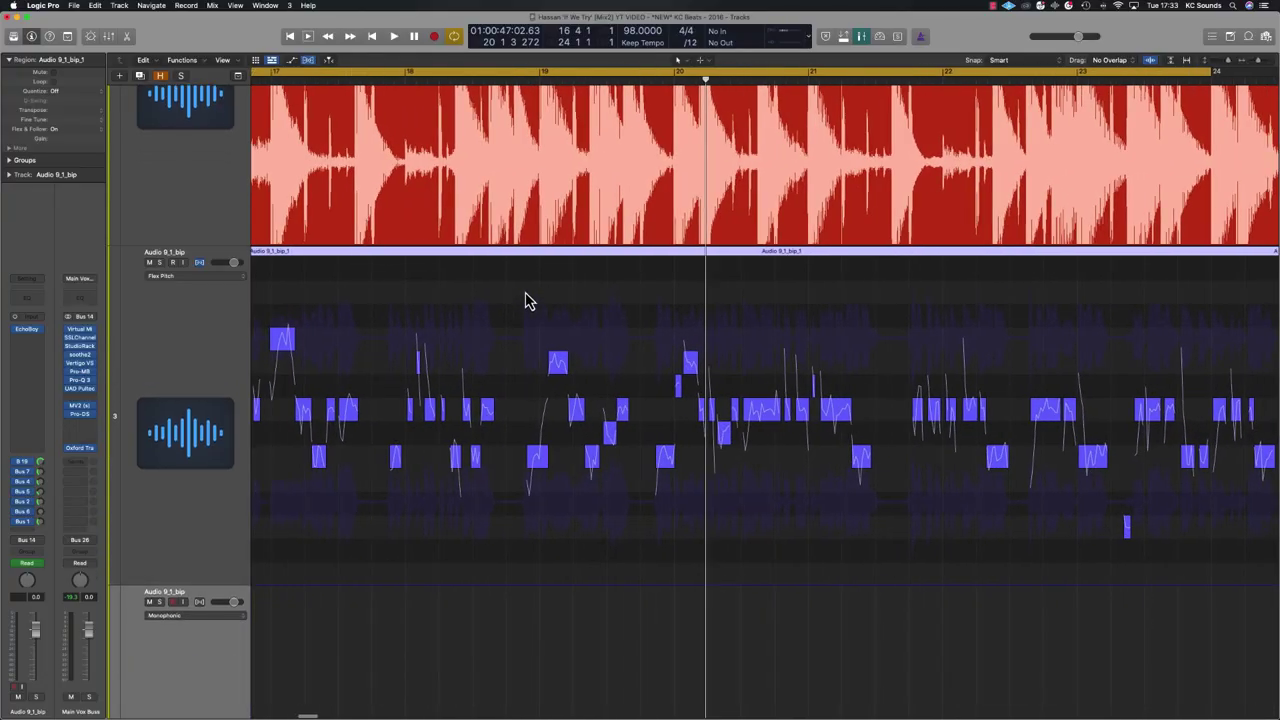
{"action": "scroll", "coordinate": [528, 300], "scroll_direction": "down", "scroll_amount": 1}
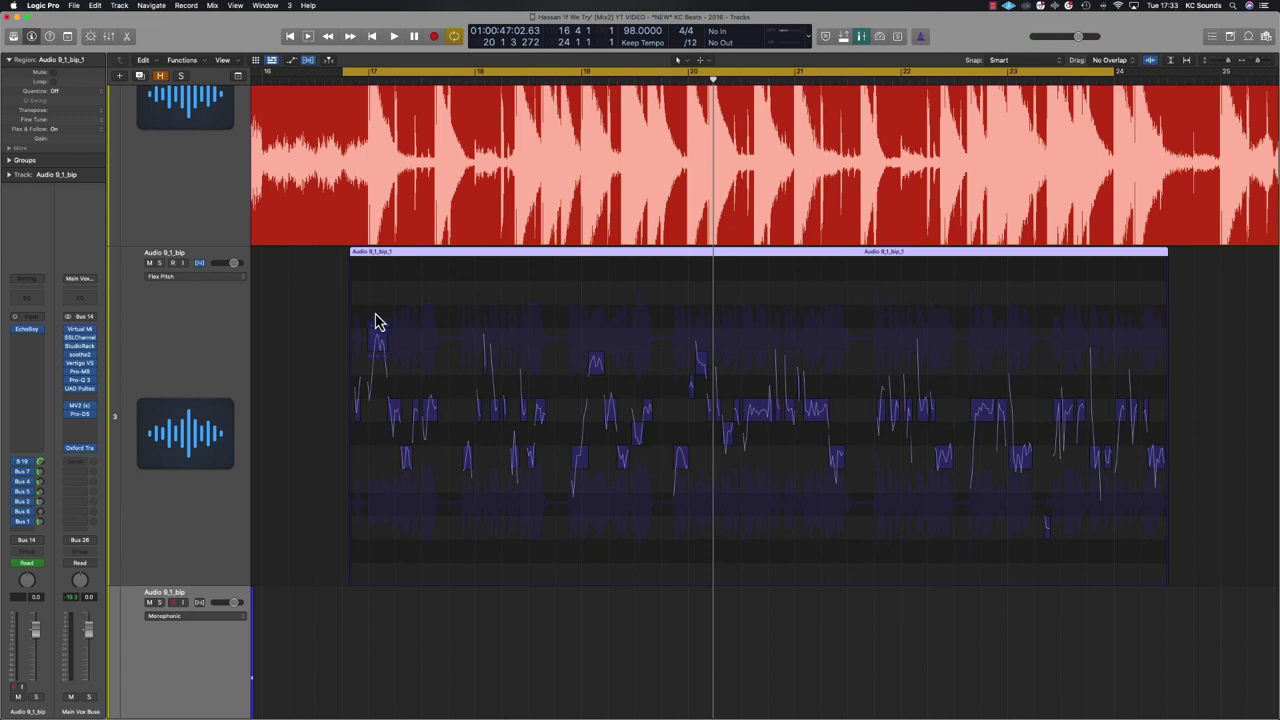
{"action": "scroll", "coordinate": [365, 318], "scroll_direction": "up", "scroll_amount": 2}
{"action": "scroll", "coordinate": [671, 400], "scroll_direction": "right", "scroll_amount": 3}
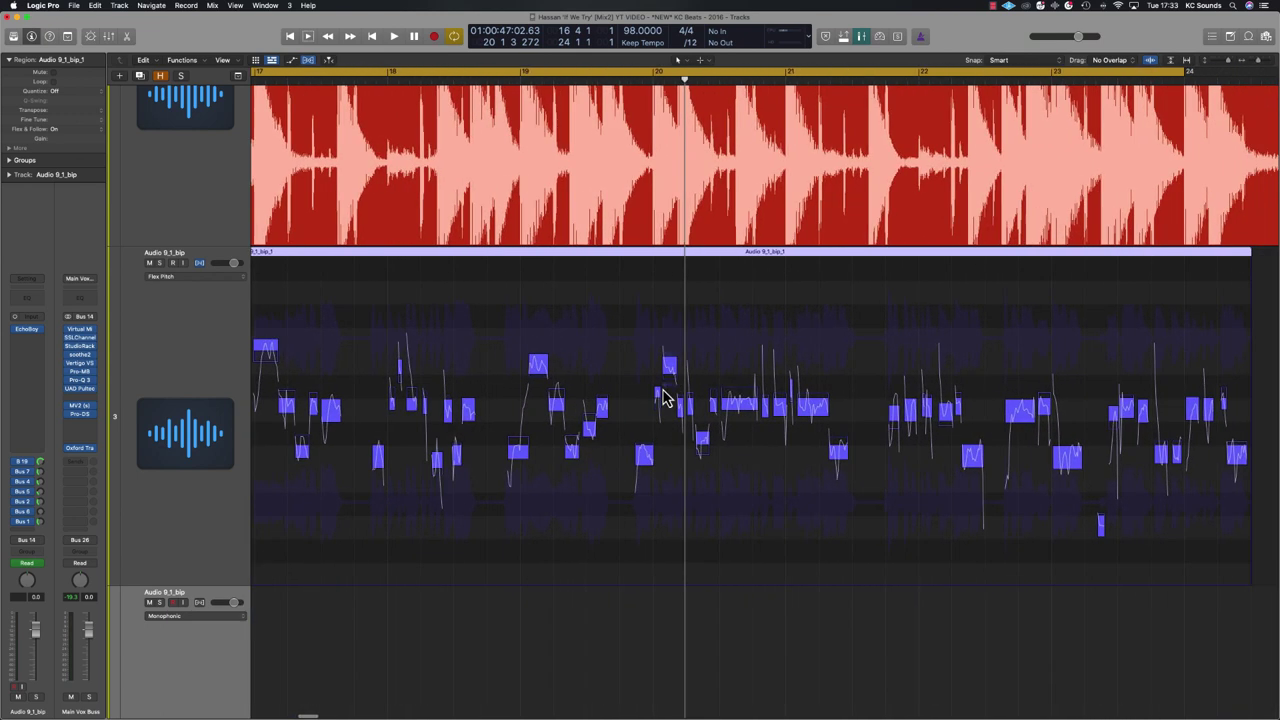
{"action": "scroll", "coordinate": [665, 395], "scroll_direction": "down", "scroll_amount": 1}
{"action": "scroll", "coordinate": [665, 395], "scroll_direction": "down", "scroll_amount": 2}
Open the track 3 vocal region in the Audio Track Editor and turn on its Flex Pitch view
{"action": "left_click", "coordinate": [365, 258]}
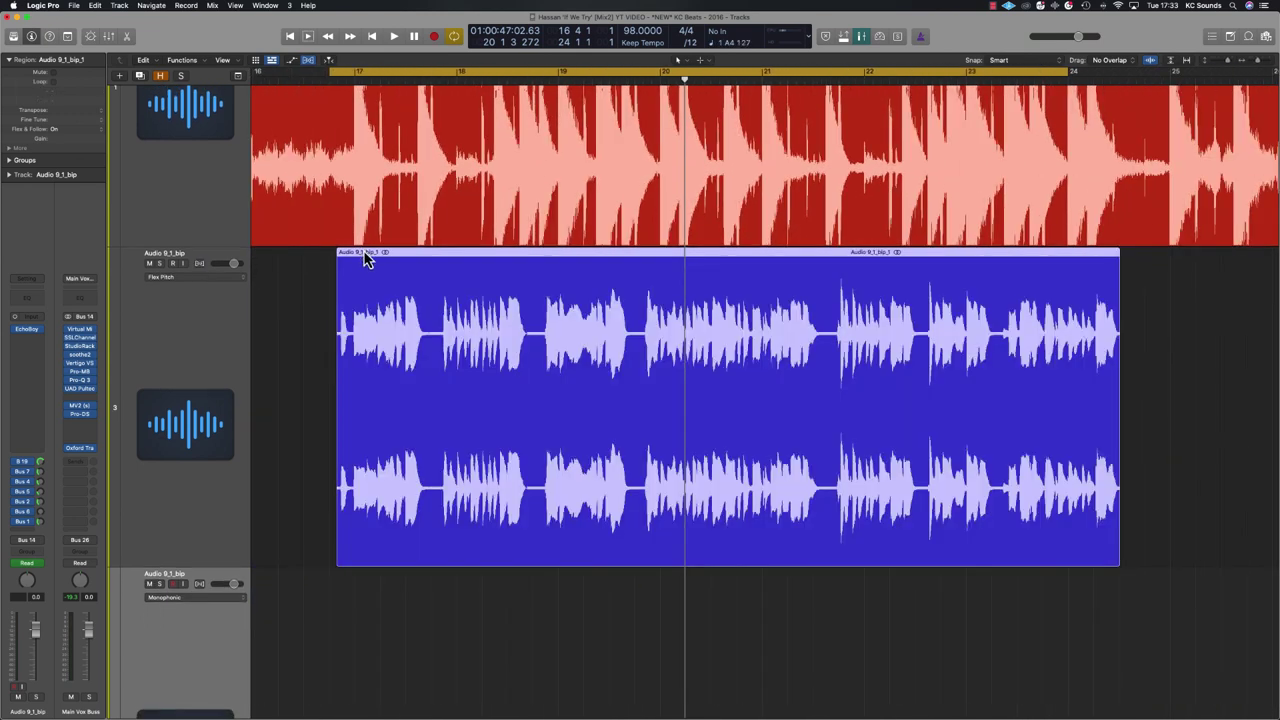
{"action": "double_click", "coordinate": [444, 260]}
{"action": "scroll", "coordinate": [600, 420], "scroll_direction": "right", "scroll_amount": 3}
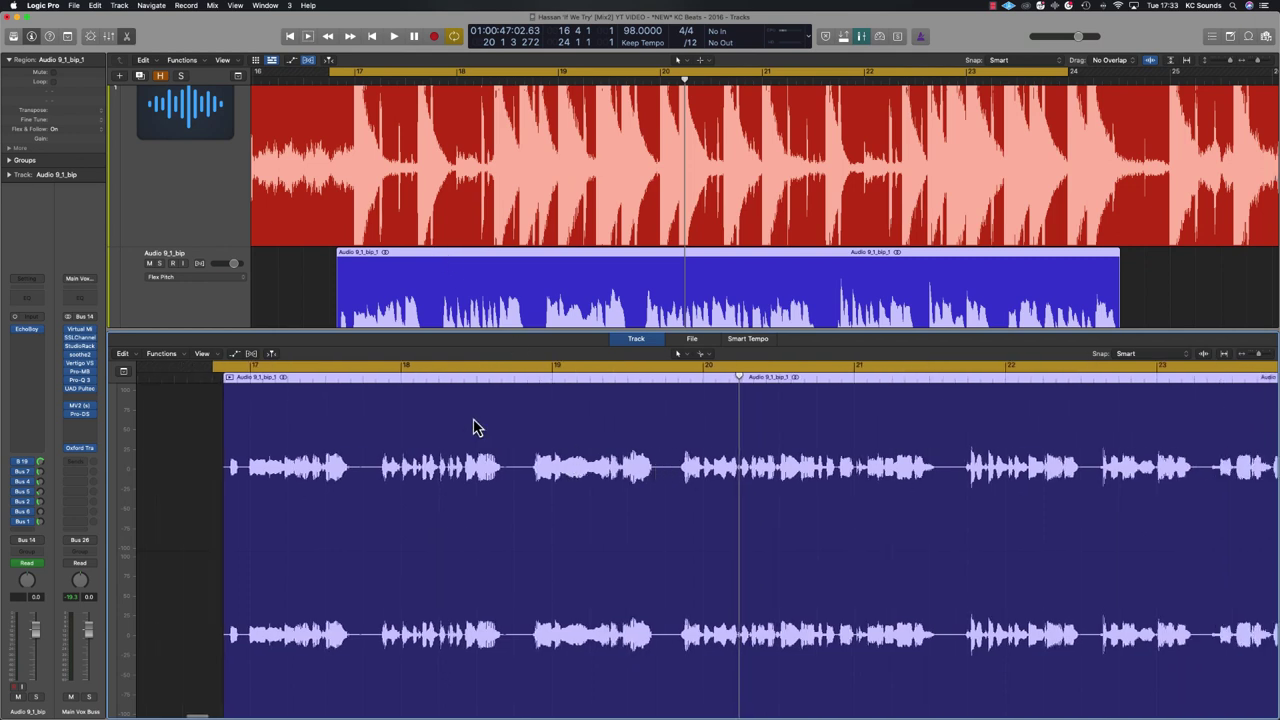
{"action": "left_click", "coordinate": [200, 263]}
{"action": "left_click", "coordinate": [252, 355]}
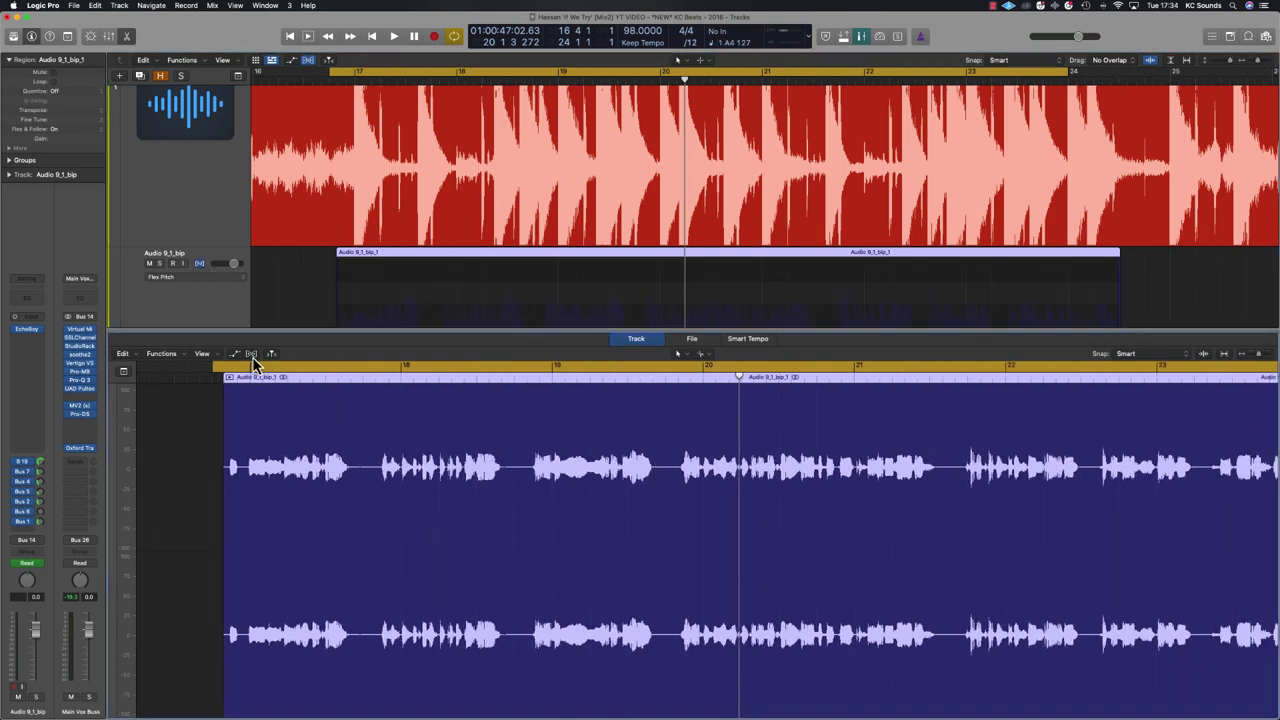
{"action": "scroll", "coordinate": [453, 485], "scroll_direction": "right", "scroll_amount": 4}
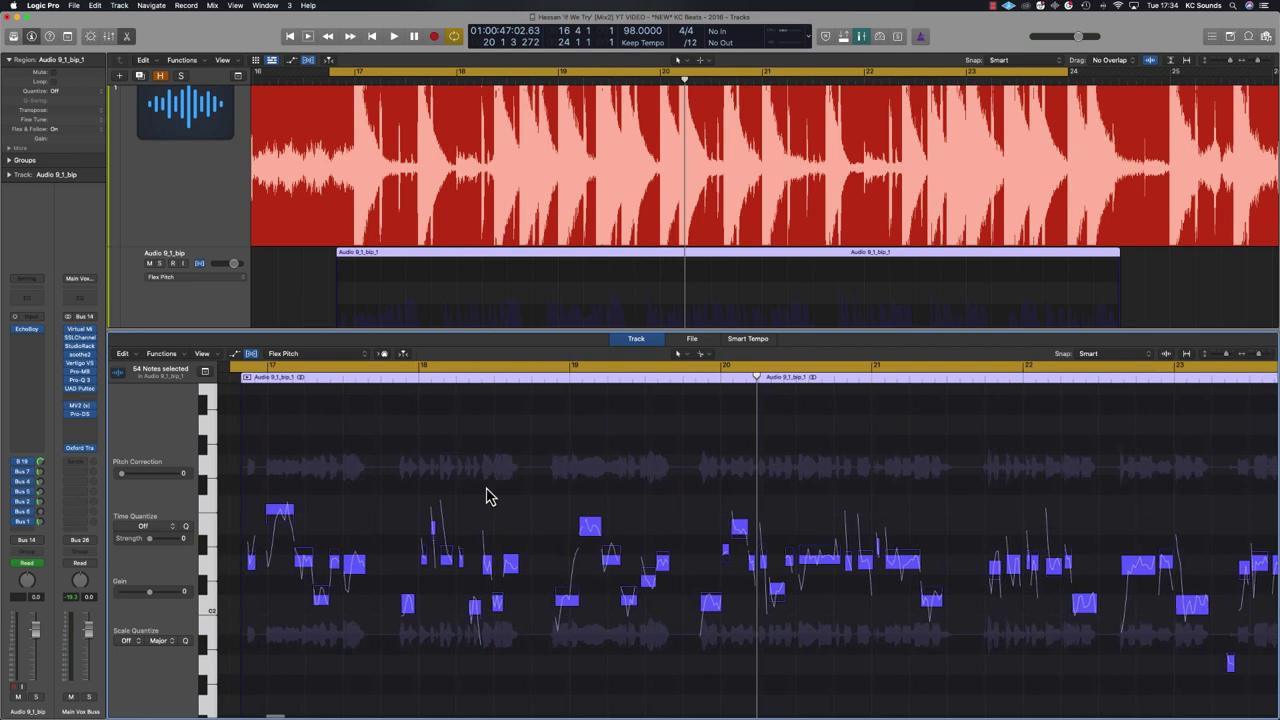
{"action": "key", "text": "z"}
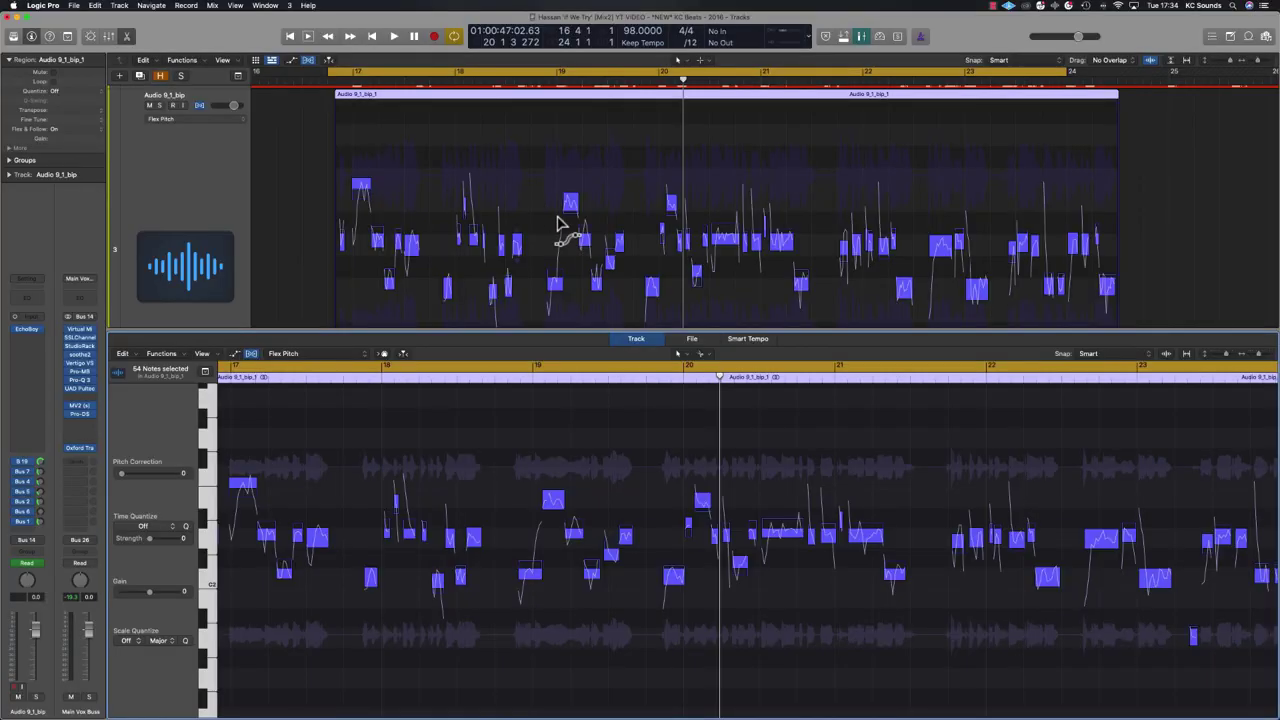
{"action": "scroll", "coordinate": [557, 224], "scroll_direction": "down", "scroll_amount": 5}
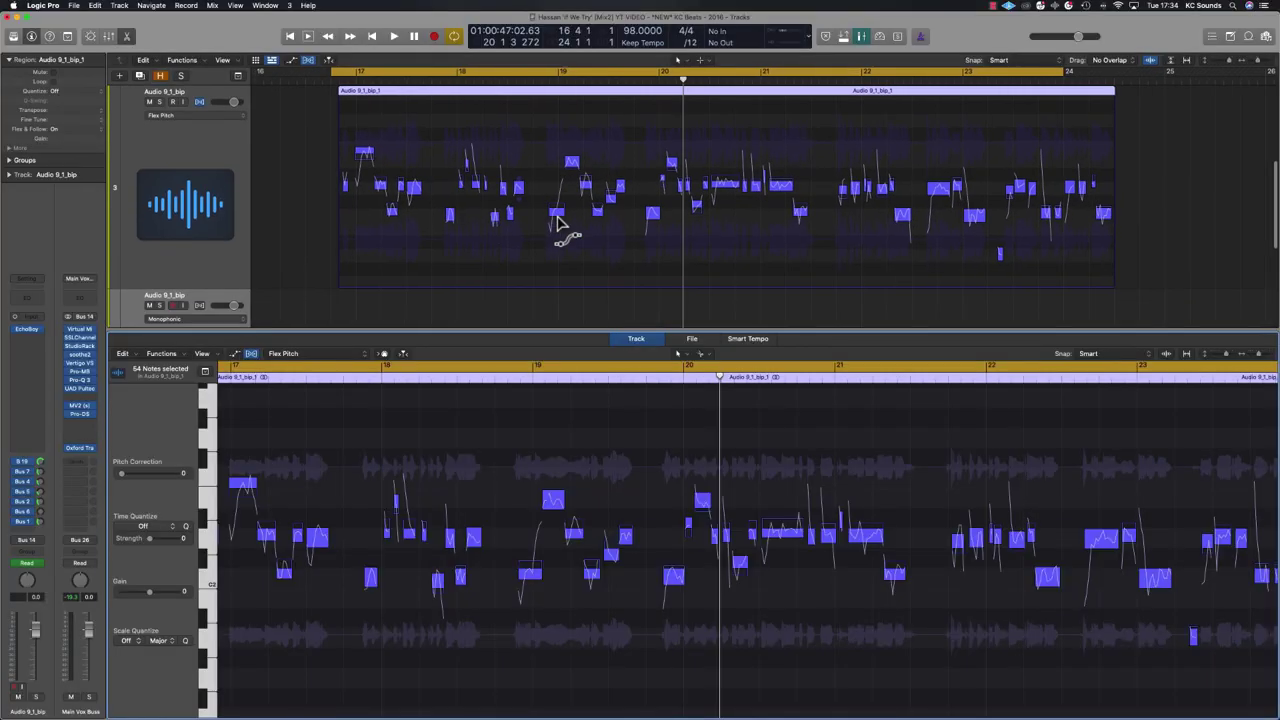
{"action": "scroll", "coordinate": [556, 228], "scroll_direction": "down", "scroll_amount": 2}
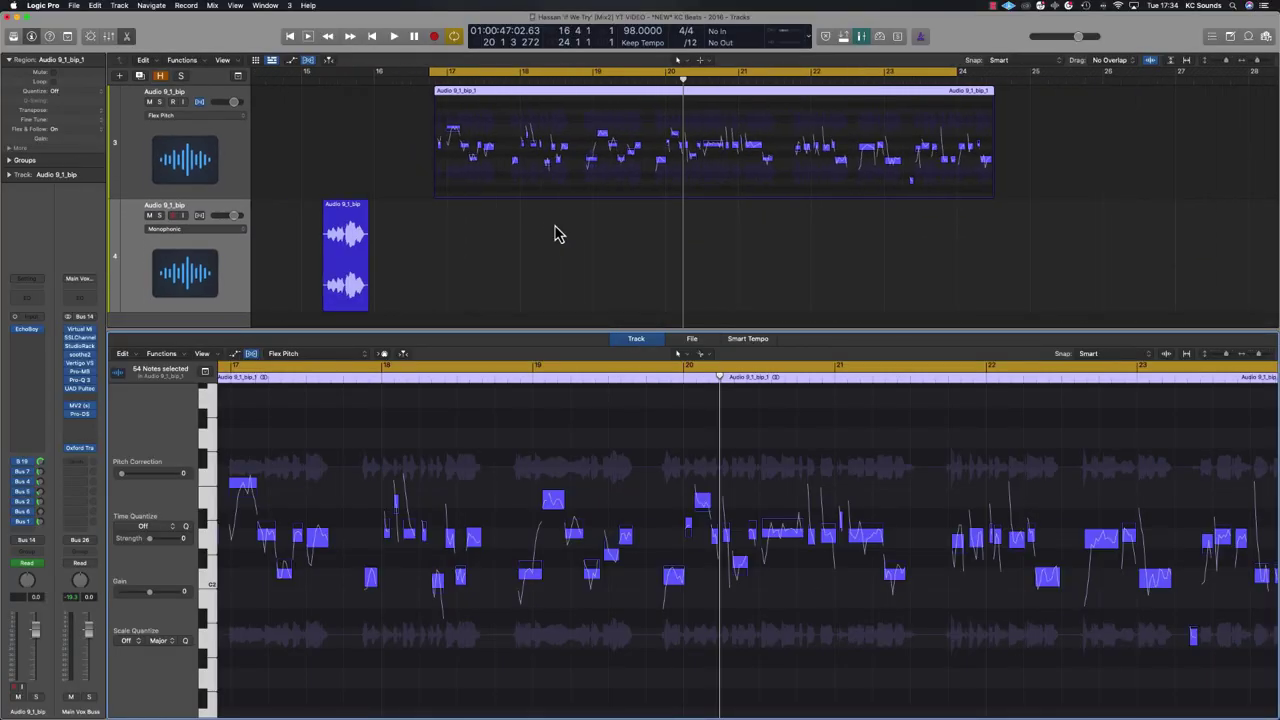
{"action": "scroll", "coordinate": [630, 234], "scroll_direction": "right", "scroll_amount": 5}
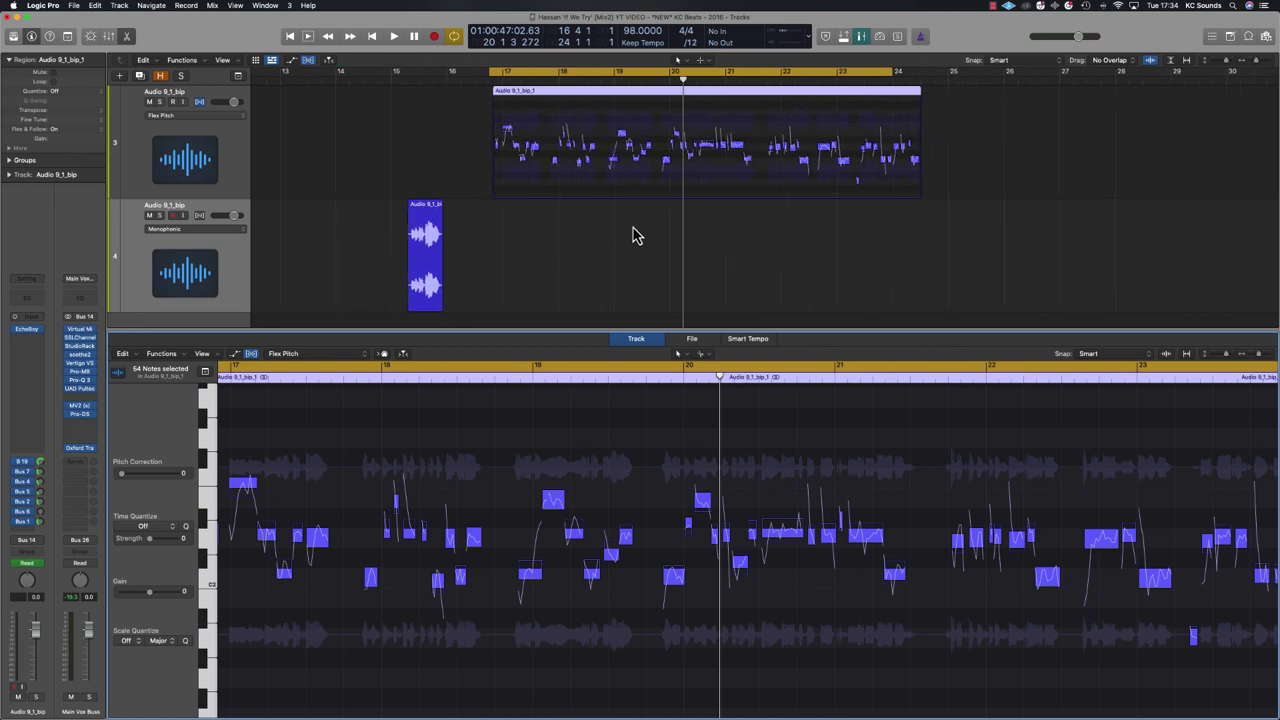
{"action": "scroll", "coordinate": [624, 532], "scroll_direction": "down", "scroll_amount": 3}
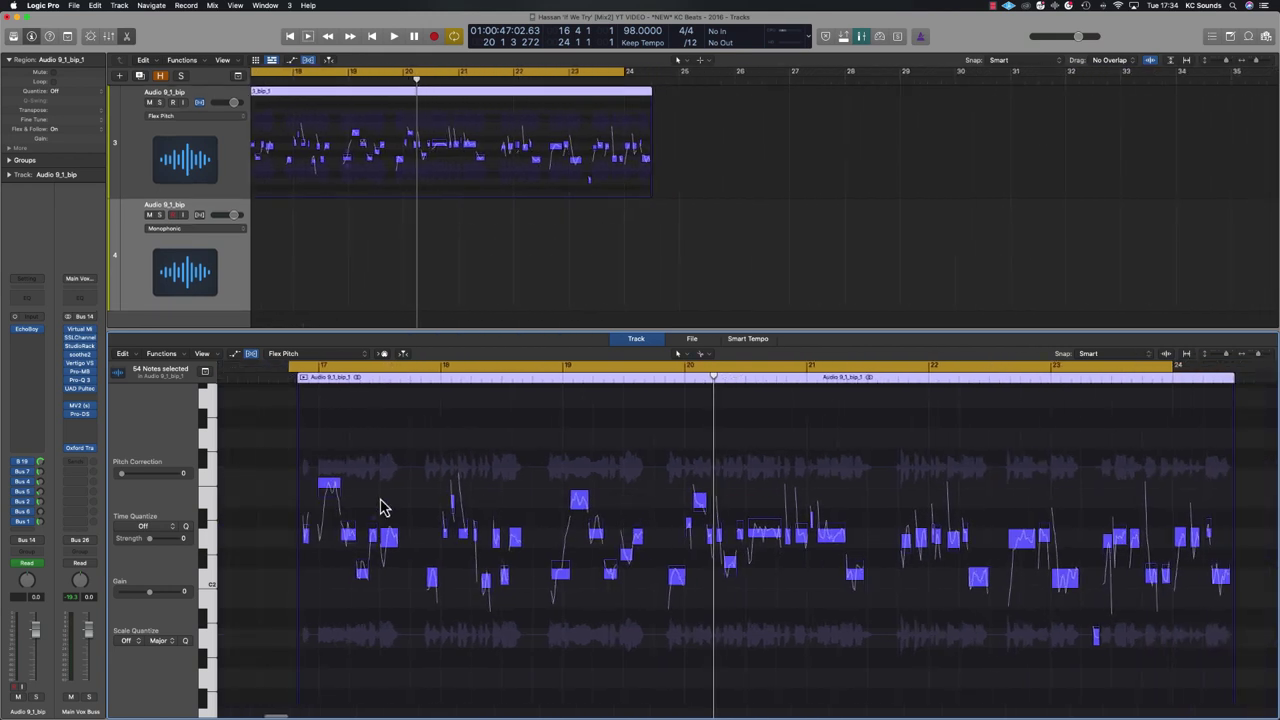
Select all Flex Pitch notes of the vocal region and snap them to exact pitches with Pitch Correction at 100
{"action": "left_click", "coordinate": [380, 507]}
{"action": "key", "text": "super+a"}
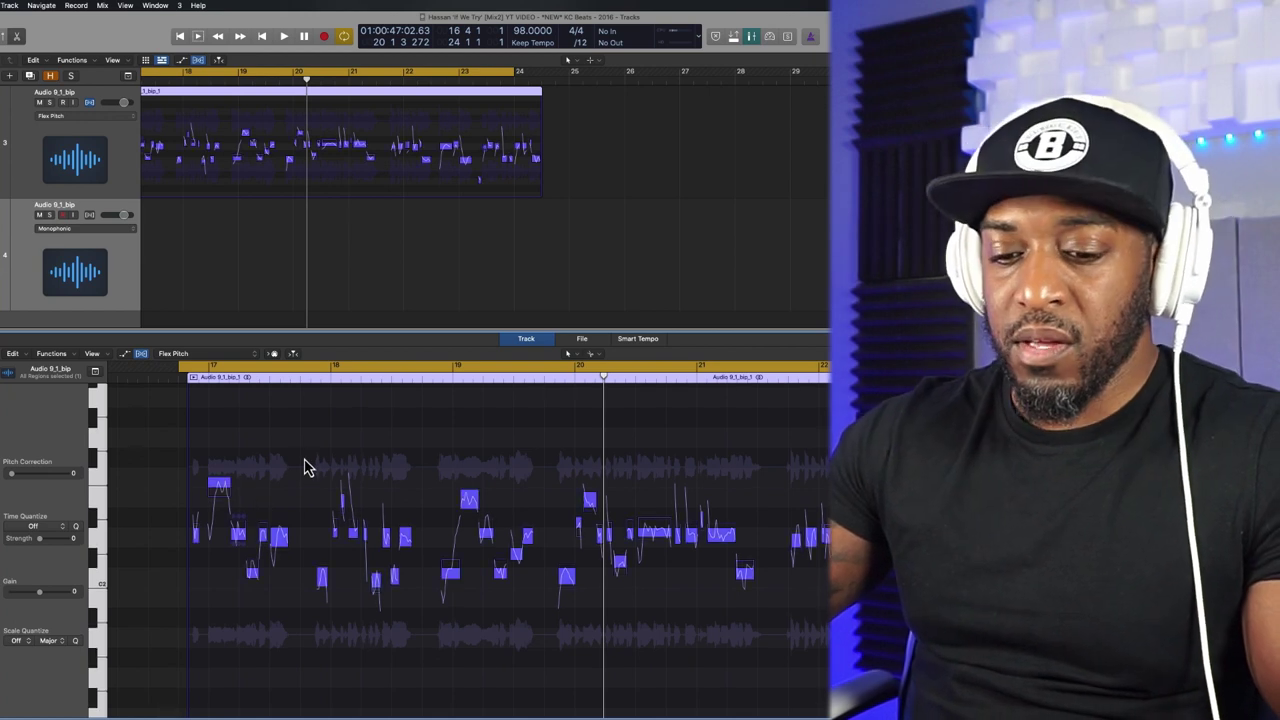
{"action": "scroll", "coordinate": [338, 508], "scroll_direction": "up", "scroll_amount": 3}
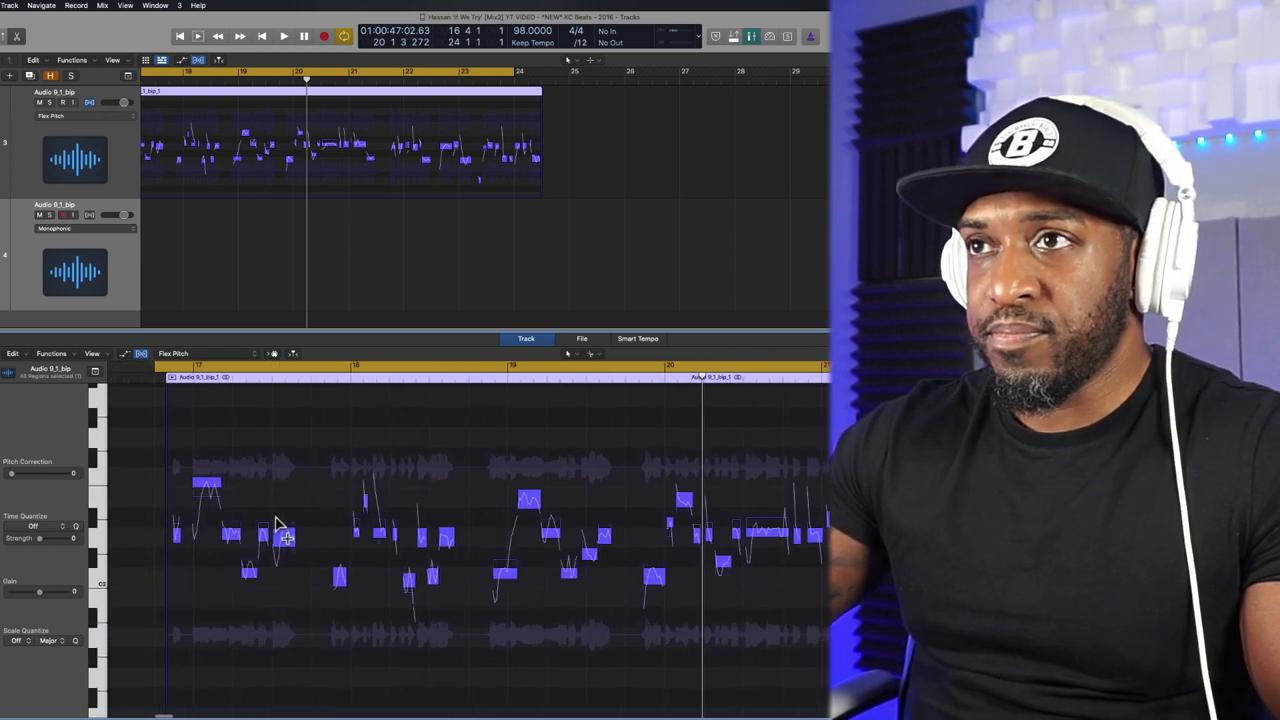
{"action": "scroll", "coordinate": [278, 525], "scroll_direction": "up", "scroll_amount": 2}
{"action": "scroll", "coordinate": [278, 525], "scroll_direction": "left", "scroll_amount": 5}
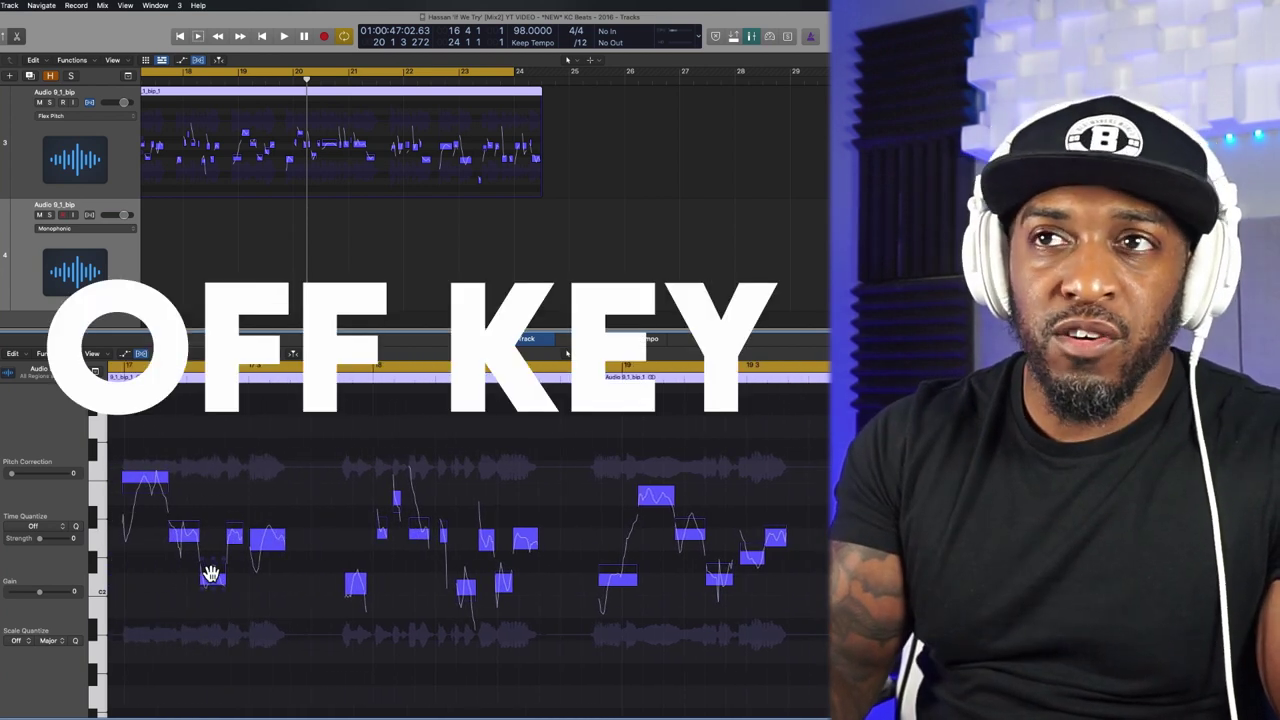
{"action": "scroll", "coordinate": [210, 573], "scroll_direction": "left", "scroll_amount": 2}
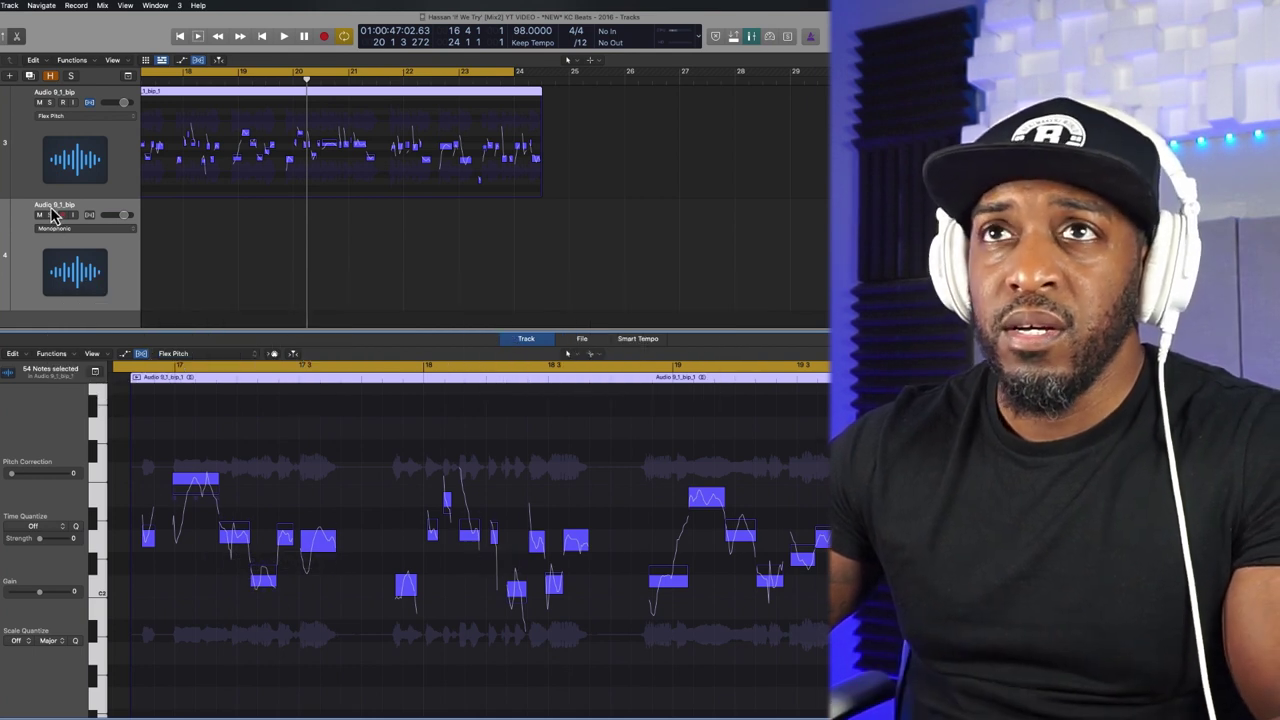
{"action": "scroll", "coordinate": [60, 230], "scroll_direction": "up", "scroll_amount": 1}
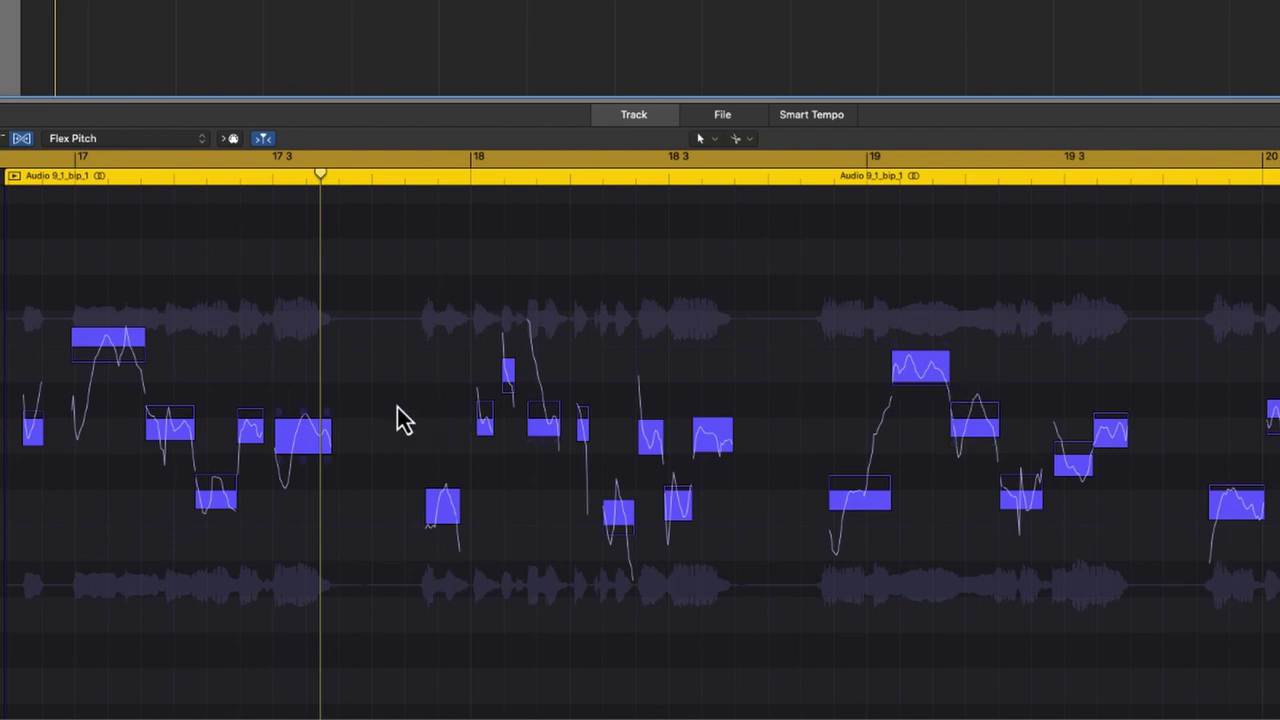
{"action": "double_click", "coordinate": [114, 348]}
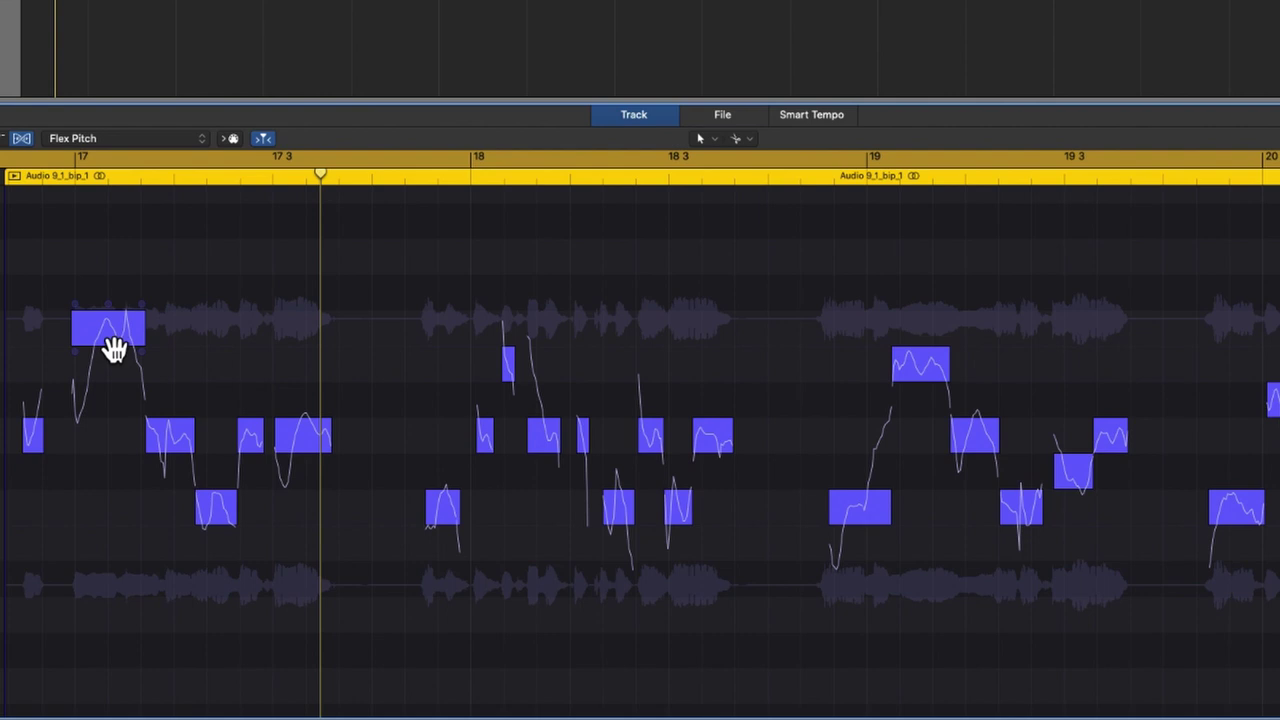
Lower only the first long note at bar 17 by one semitone and play back the vocal
{"action": "key", "text": "space"}
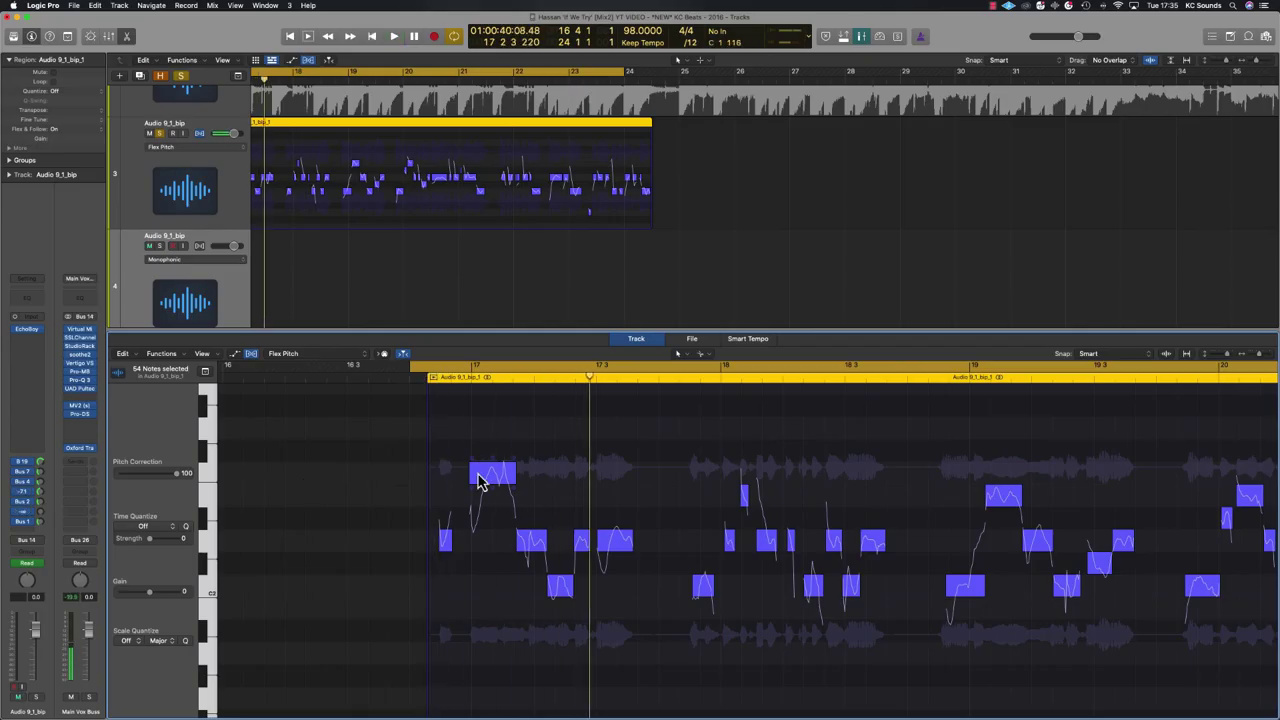
{"action": "left_click", "coordinate": [479, 490]}
{"action": "left_click", "coordinate": [492, 476]}
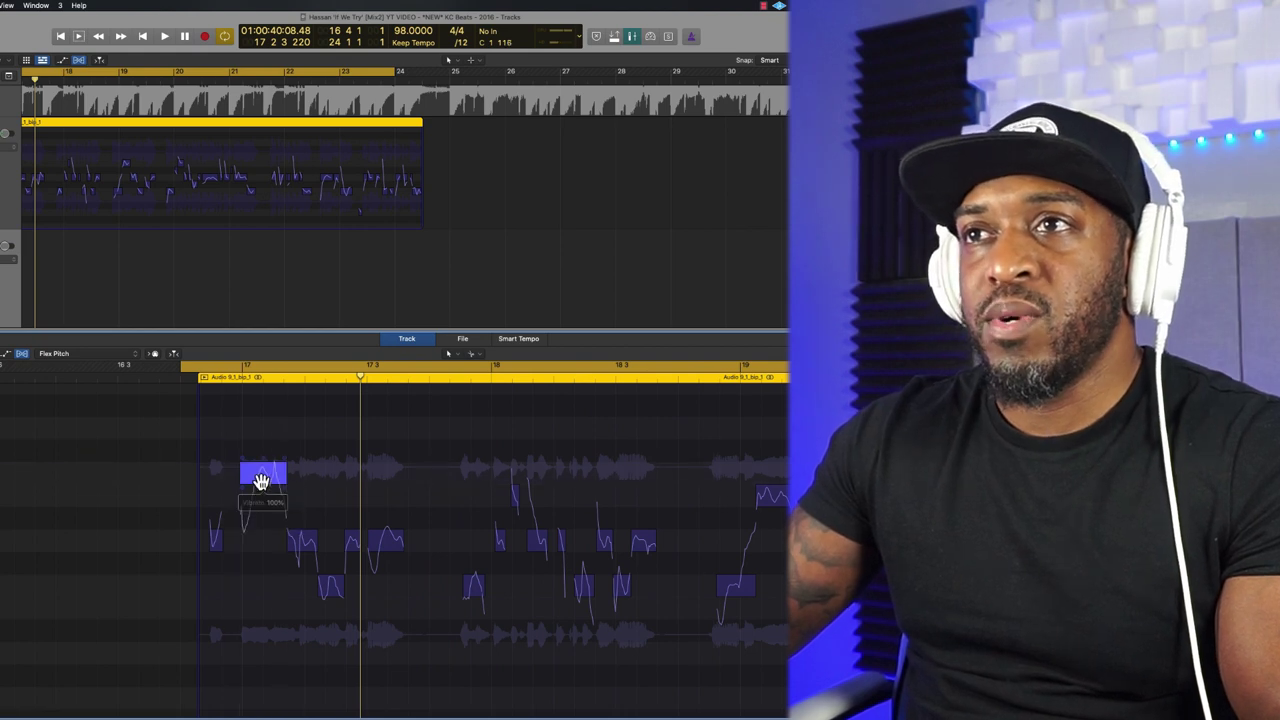
{"action": "left_click_drag", "start_coordinate": [261, 477], "coordinate": [260, 498]}
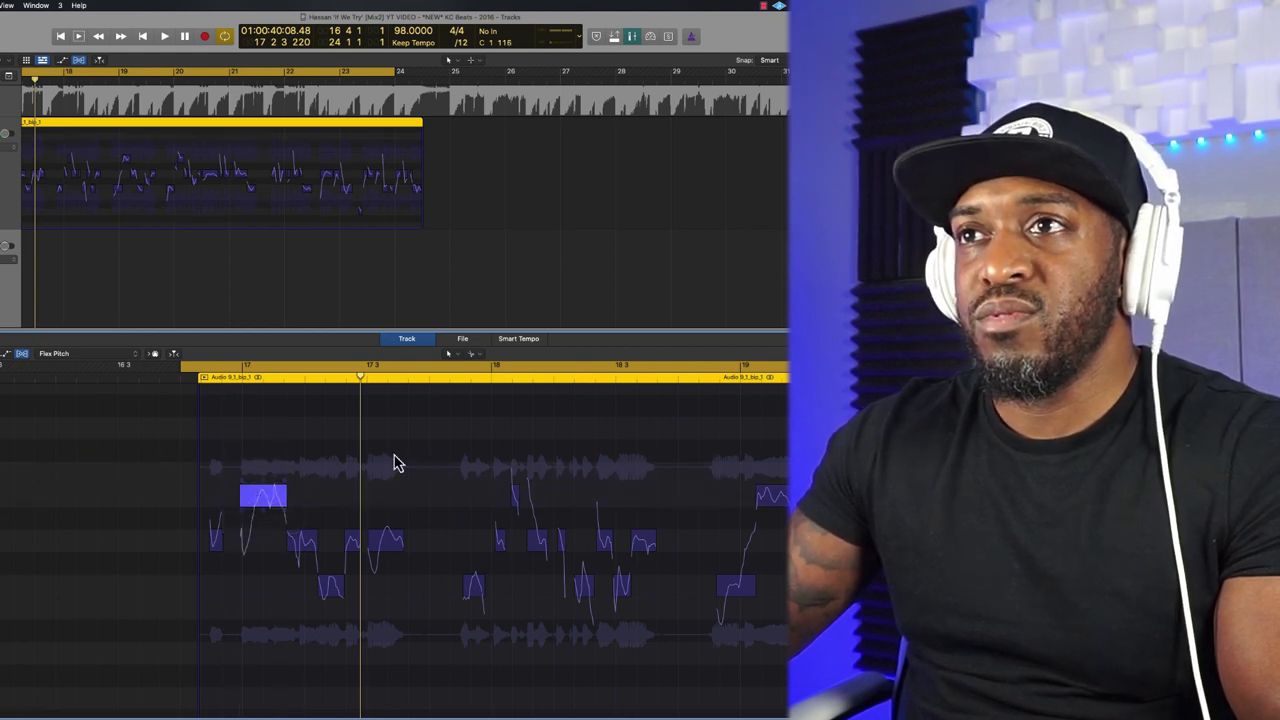
{"action": "key", "text": "space"}
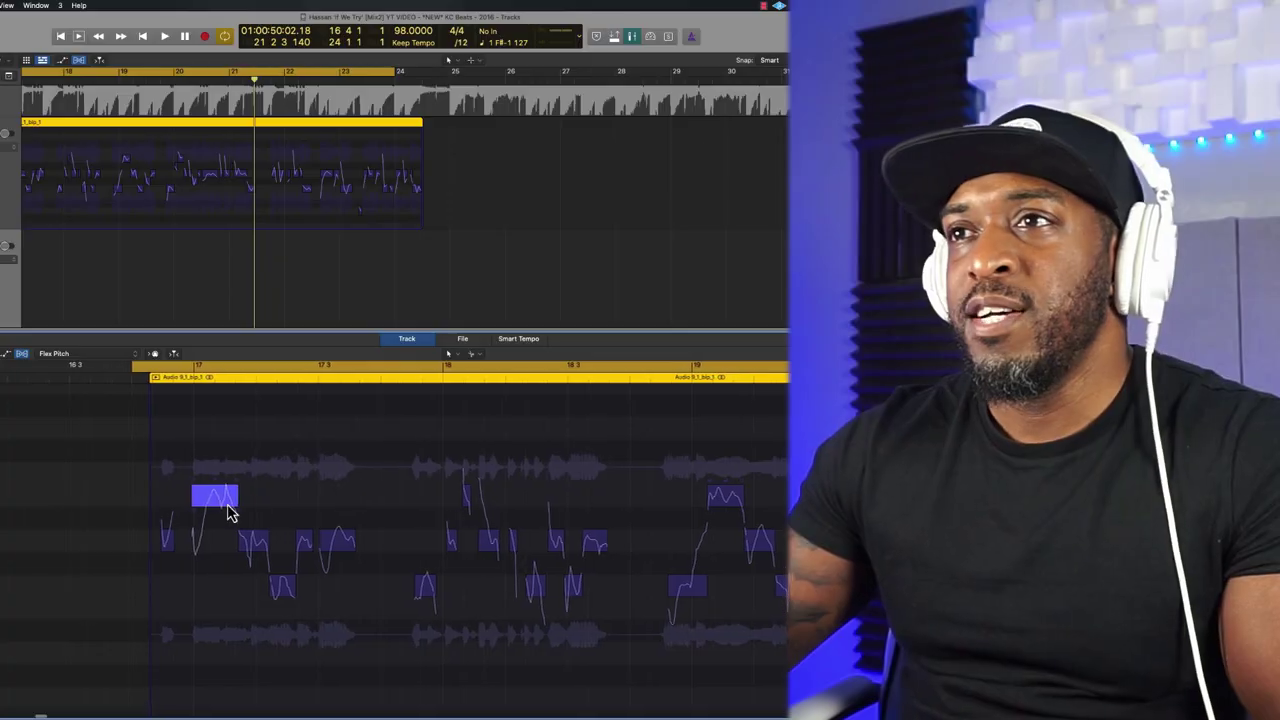
Try different Pitch Drift amounts at the start of the bar 17 note, such as 1.18, and try its end handle
{"action": "key", "text": "super+Right"}
{"action": "key", "text": "super+Right"}
{"action": "key", "text": "super+Right"}
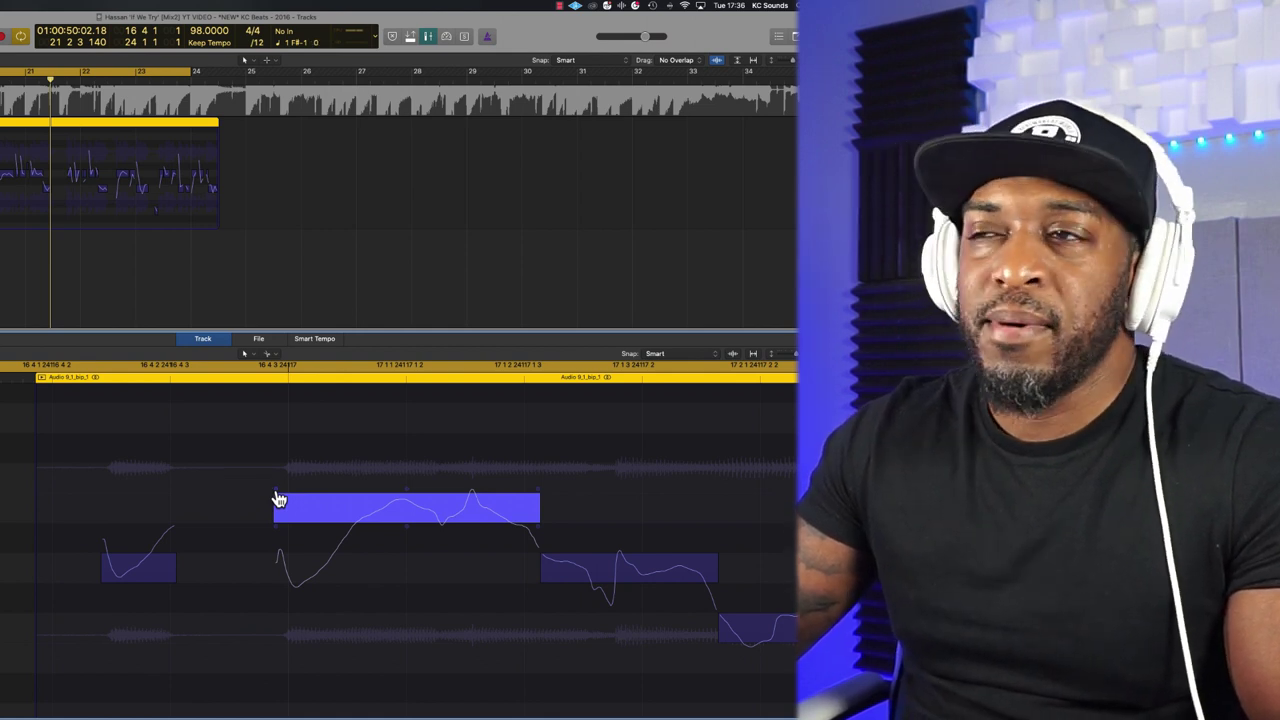
{"action": "left_click", "coordinate": [278, 499]}
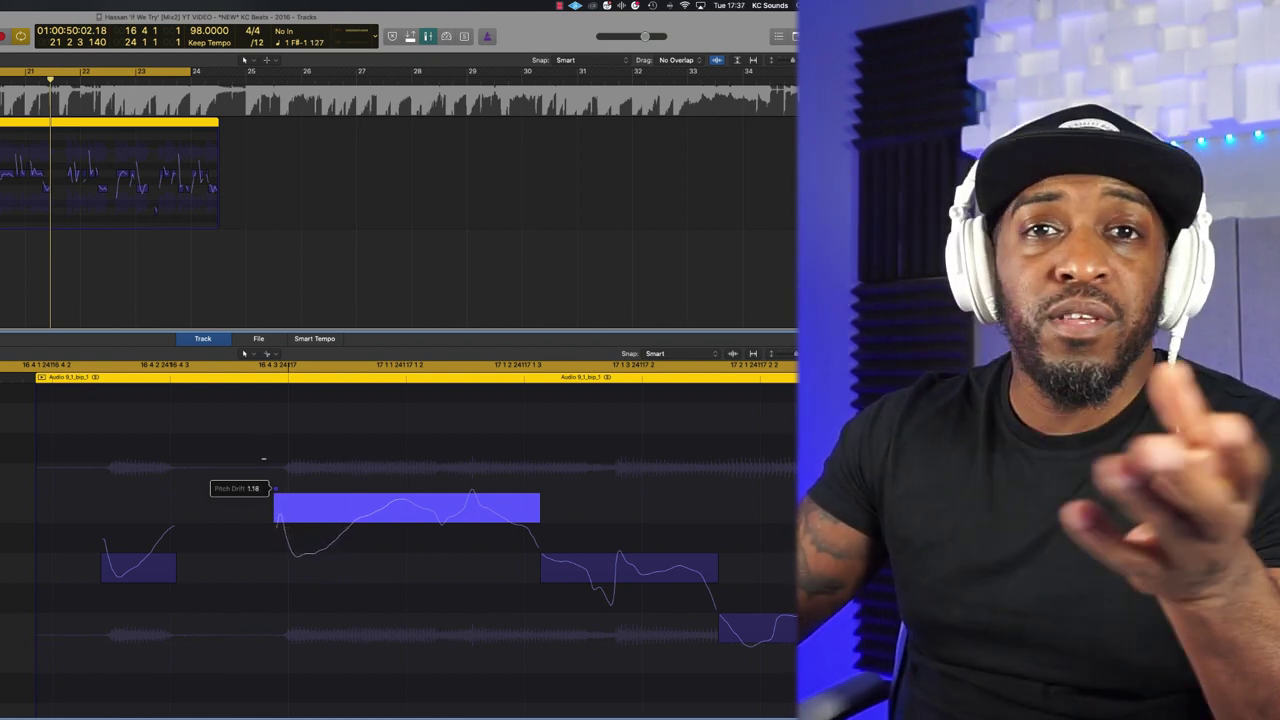
{"action": "mouse_move", "coordinate": [275, 496]}
{"action": "left_mouse_down"}
{"action": "mouse_move", "coordinate": [277, 537]}
{"action": "mouse_move", "coordinate": [277, 503]}
{"action": "left_mouse_up"}
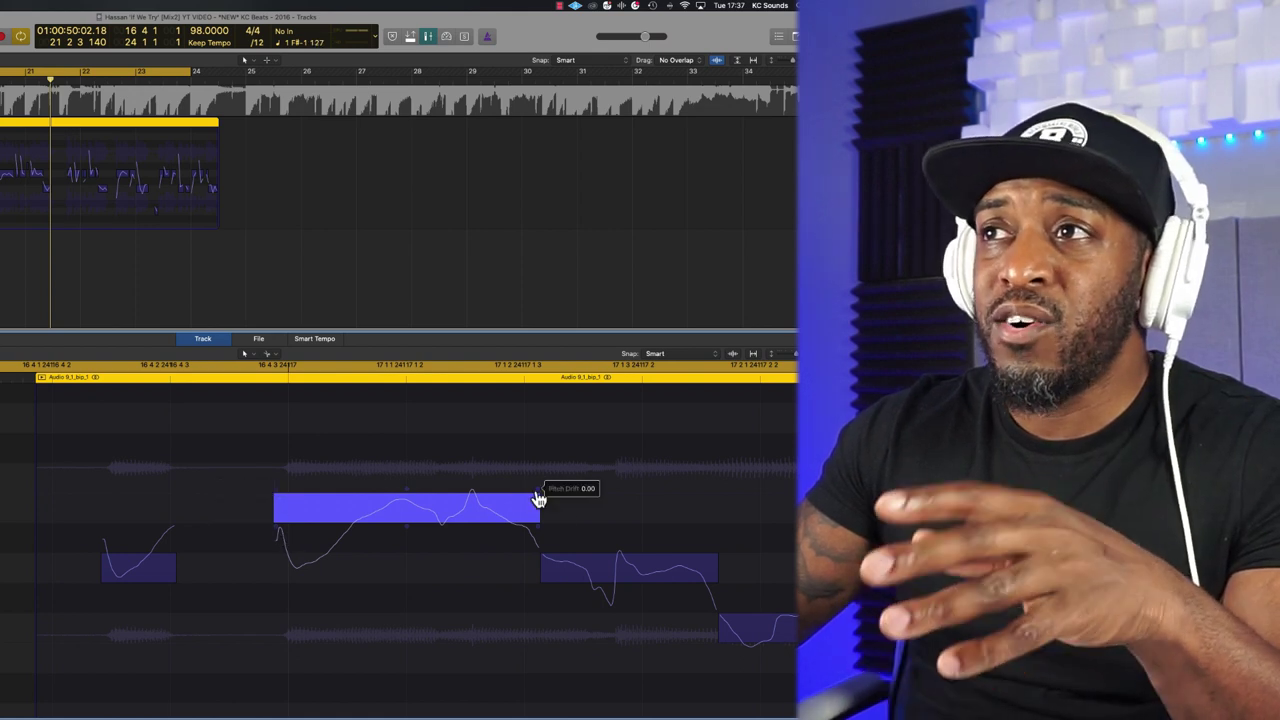
{"action": "left_click", "coordinate": [540, 498]}
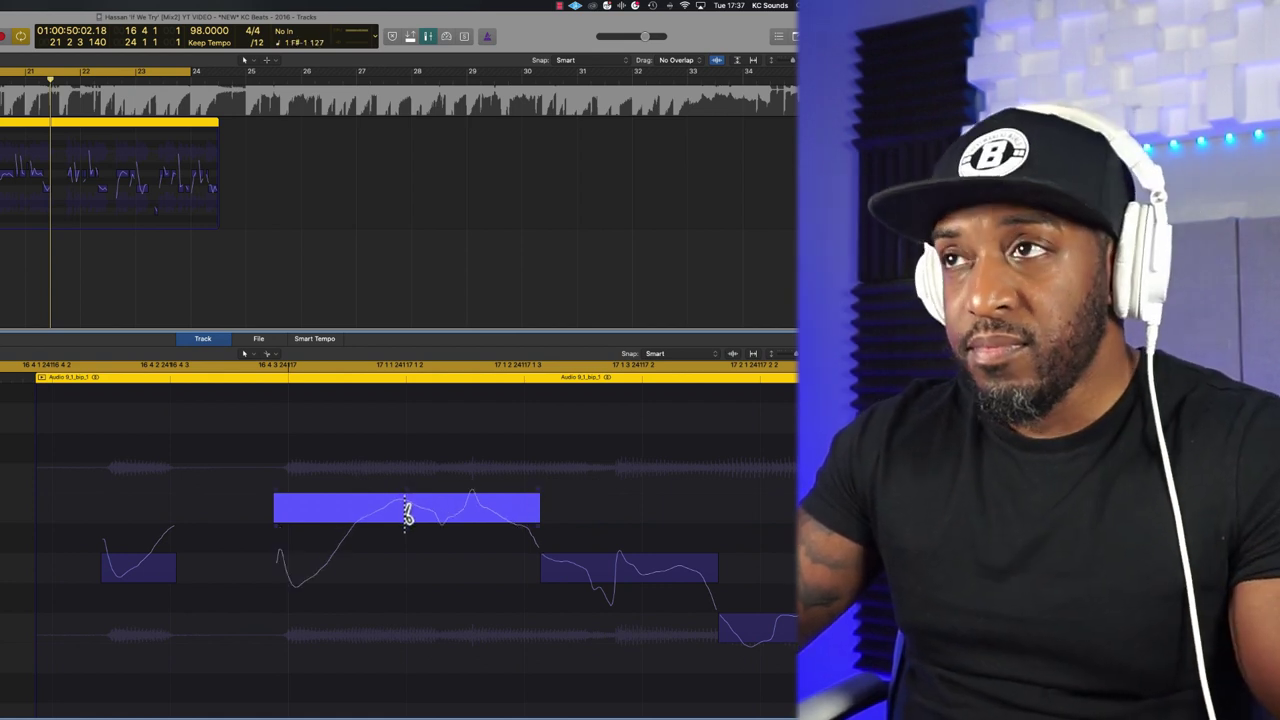
Try raising the start Pitch Drift of the bar 17 note to about 5.58 and play back the vocal
{"action": "key", "text": "alt+Up"}
{"action": "key", "text": "alt+Down"}
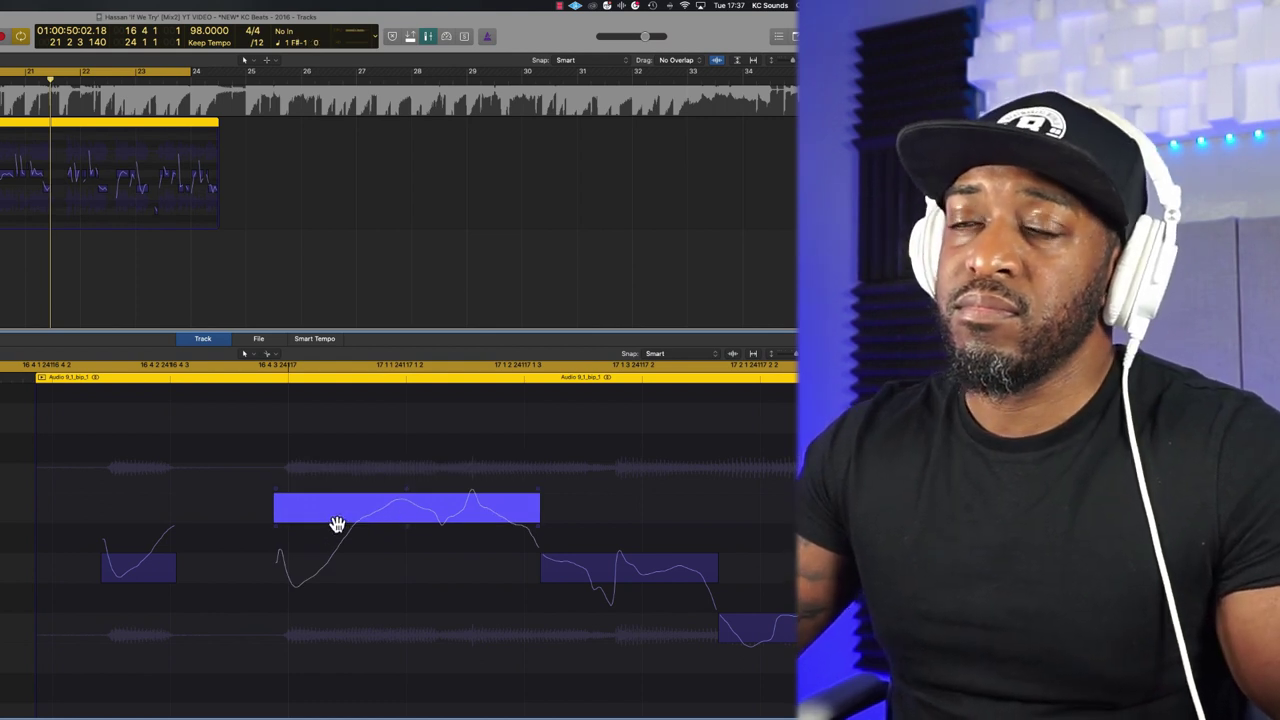
{"action": "left_click_drag", "start_coordinate": [277, 497], "coordinate": [277, 482]}
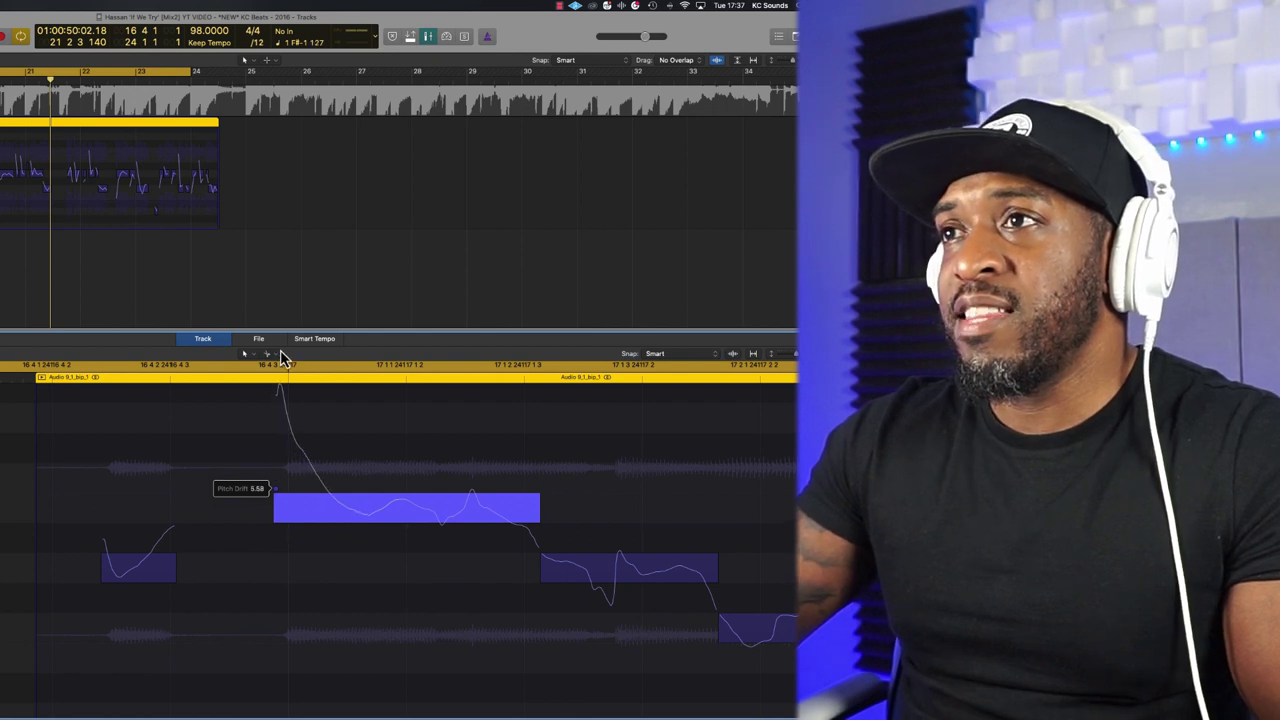
{"action": "key", "text": "space"}
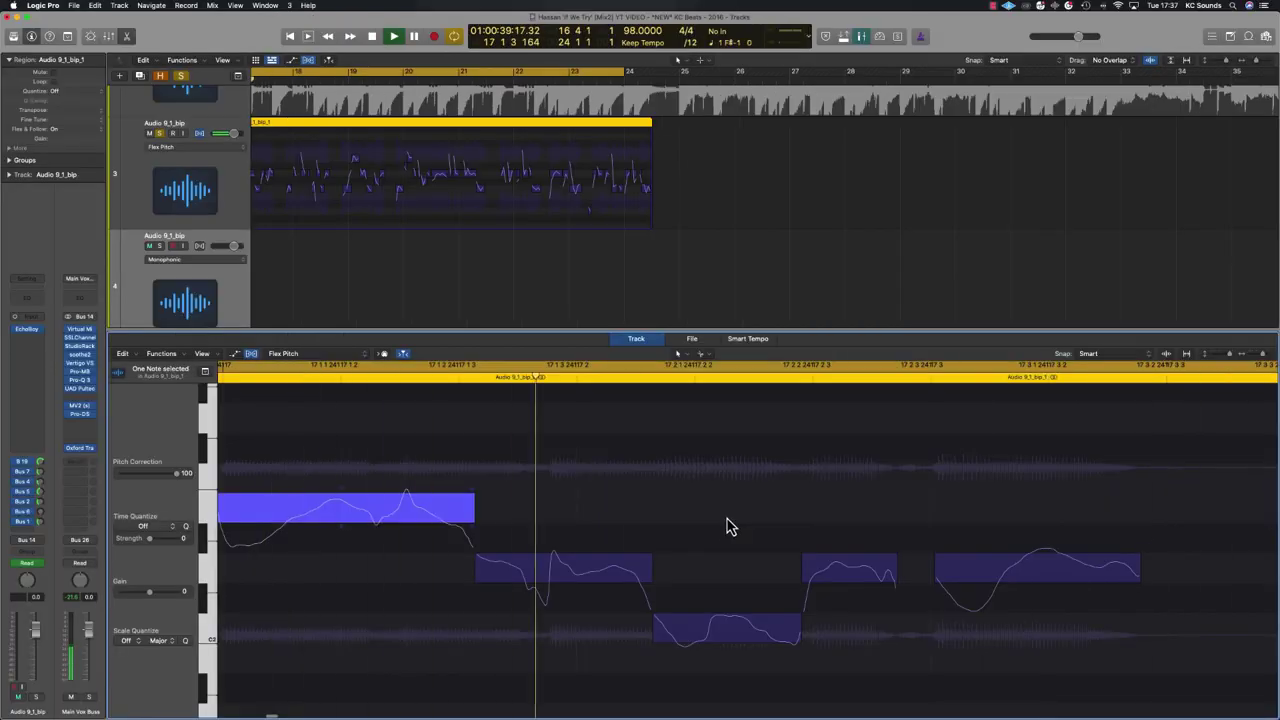
Split the long note at bar 17 about a third of the way in with the Scissors tool and snap both pieces to exact pitch
{"action": "scroll", "coordinate": [305, 535], "scroll_direction": "left", "scroll_amount": 3}
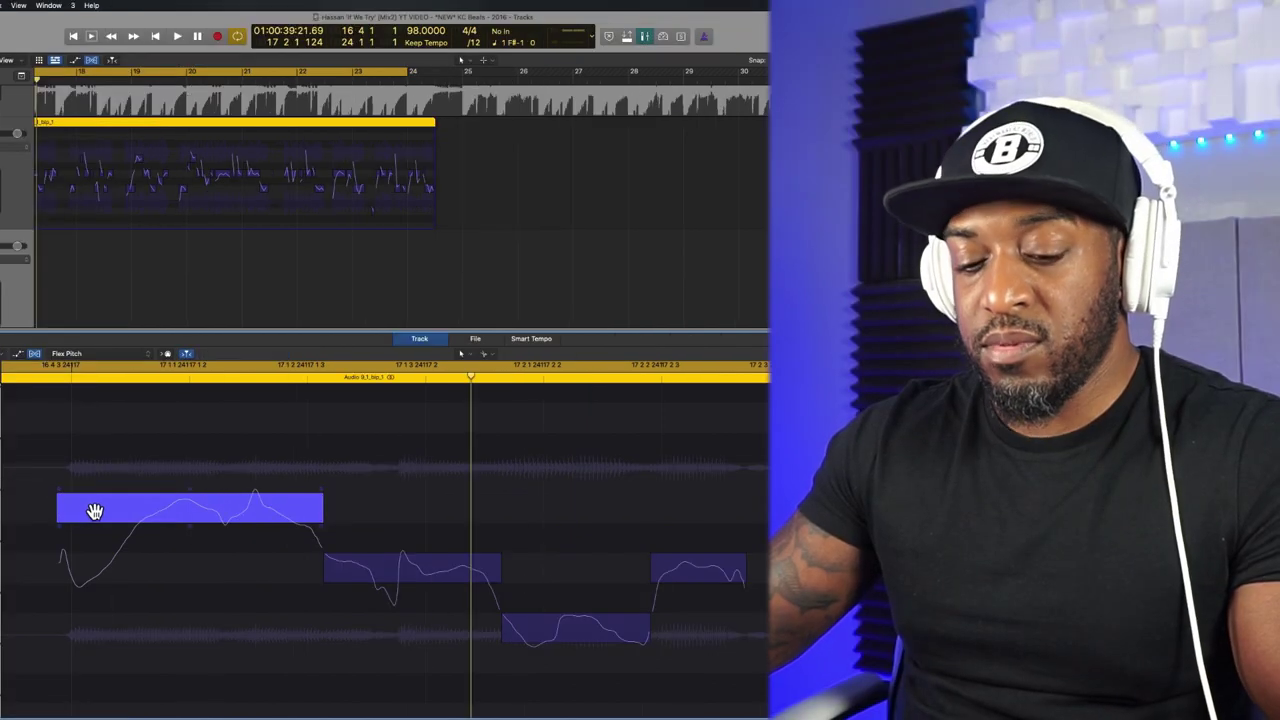
{"action": "left_click", "coordinate": [484, 355]}
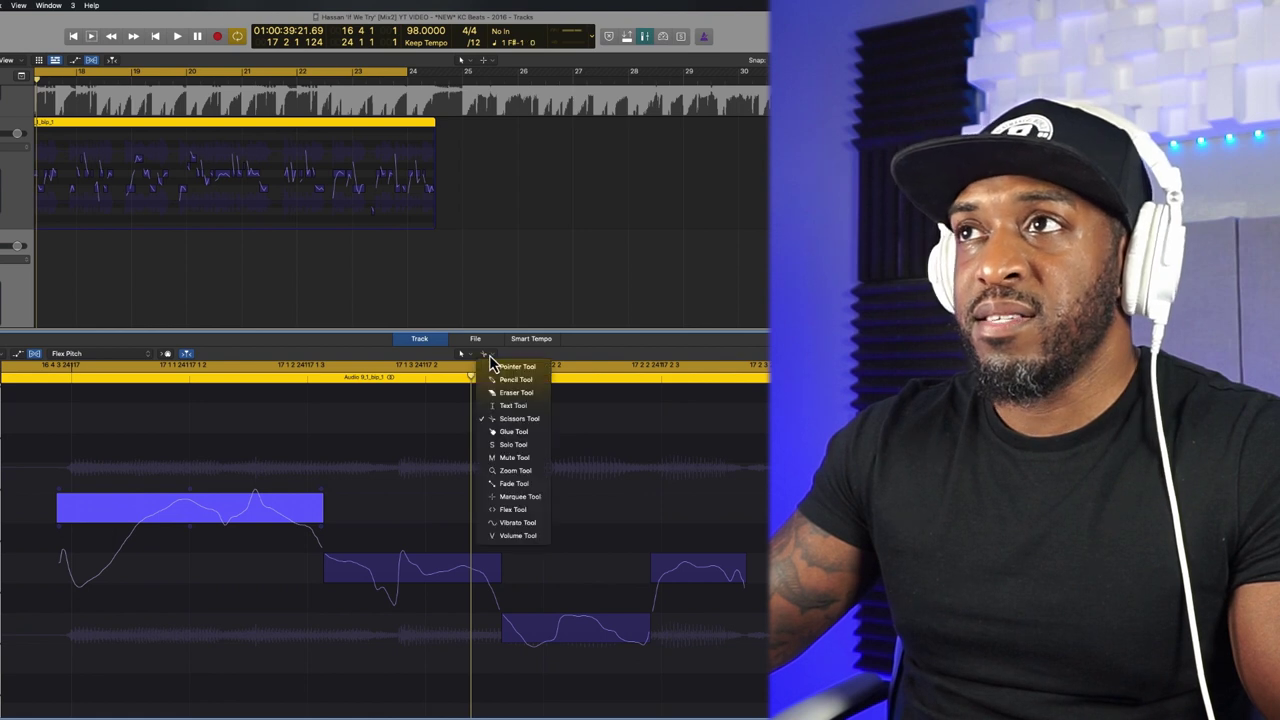
{"action": "left_click", "coordinate": [422, 353]}
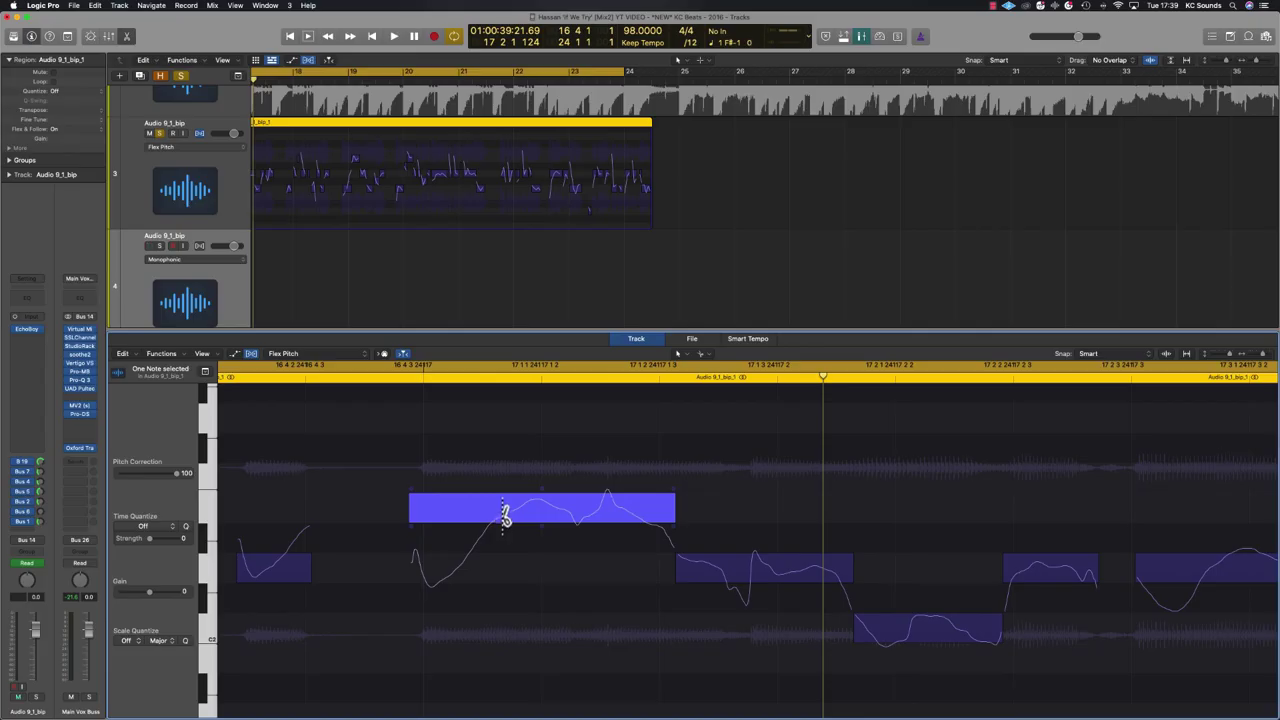
{"action": "left_click", "coordinate": [505, 515]}
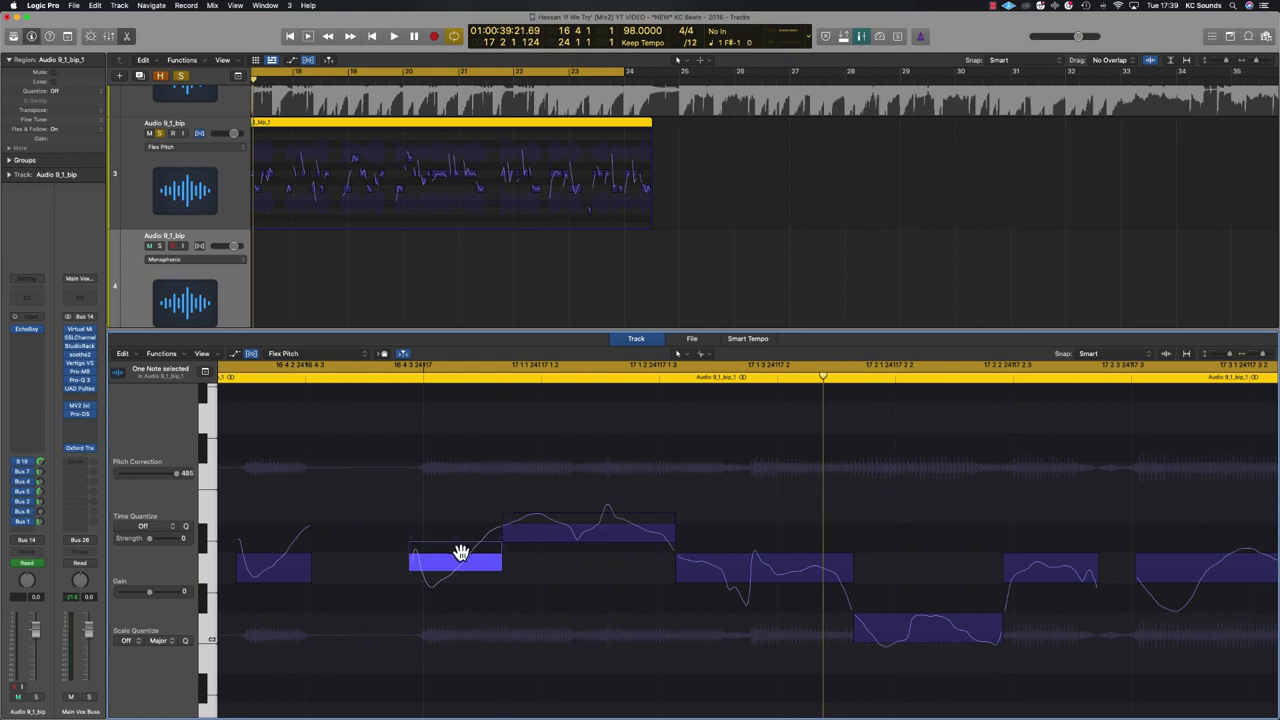
{"action": "left_click", "coordinate": [566, 528]}
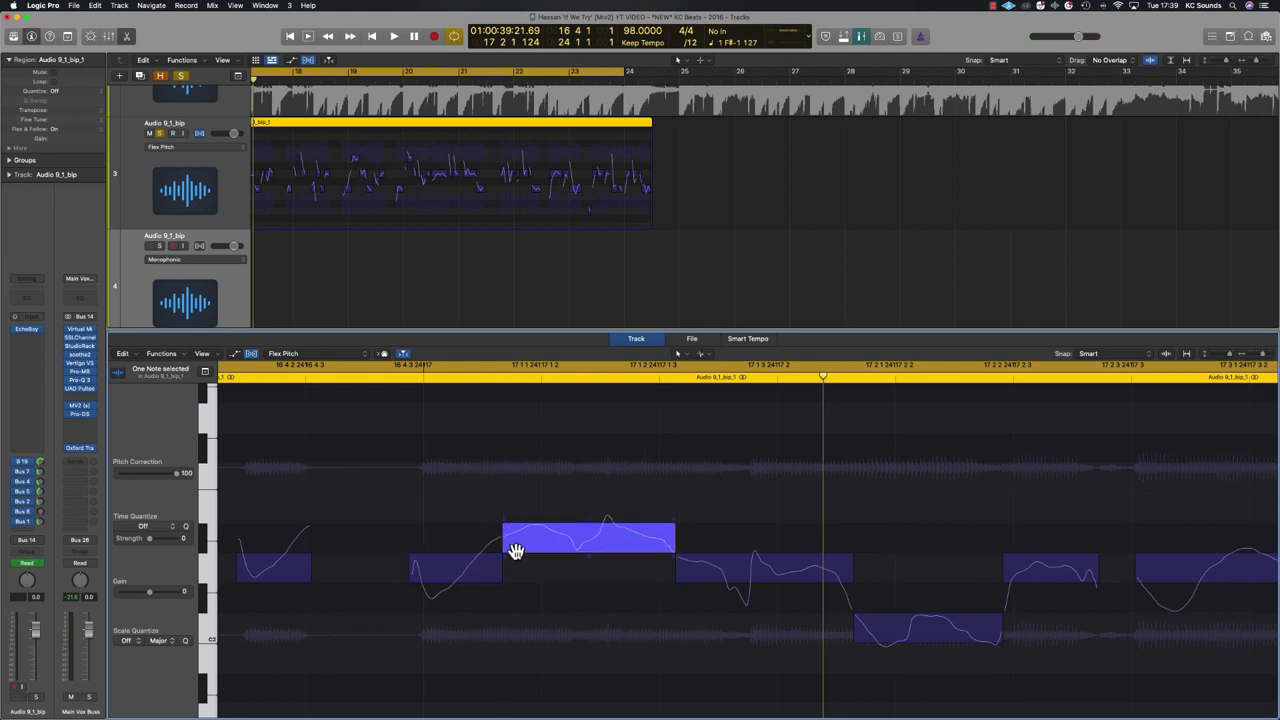
Raise both pieces of the split bar 17 note together by two semitones and play back the vocal
{"action": "left_click", "coordinate": [704, 358]}
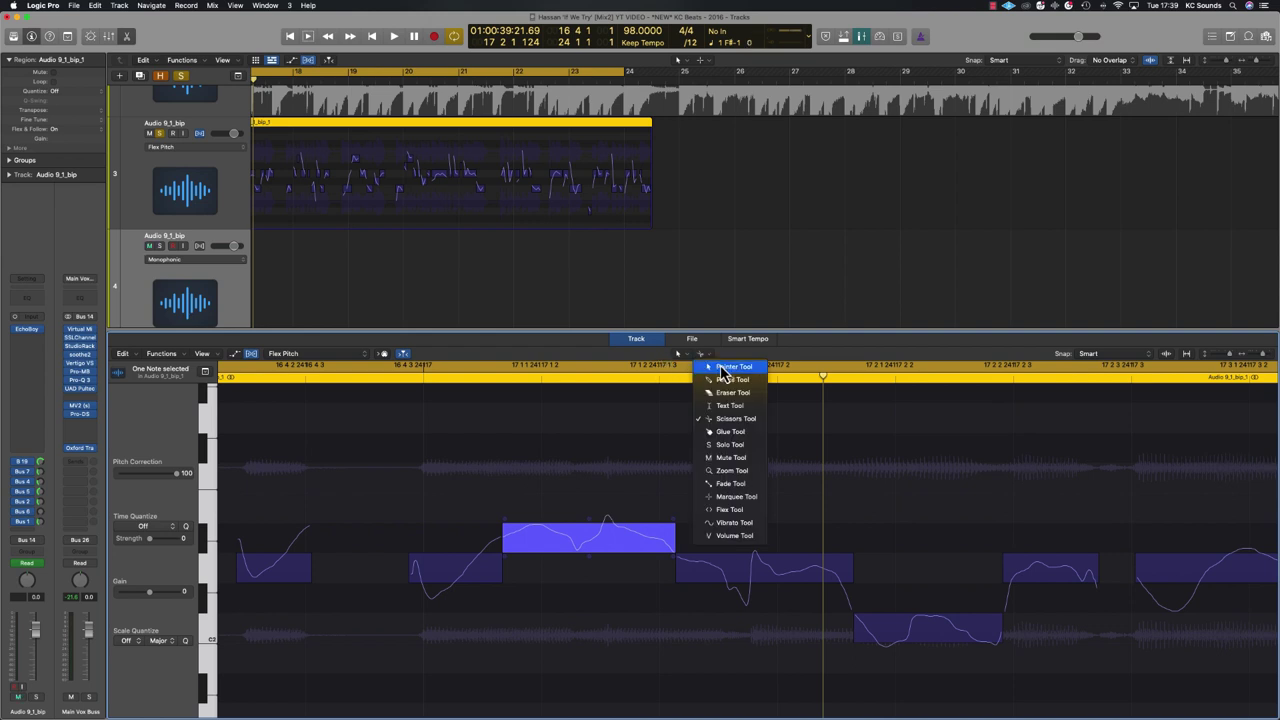
{"action": "left_click", "coordinate": [585, 361]}
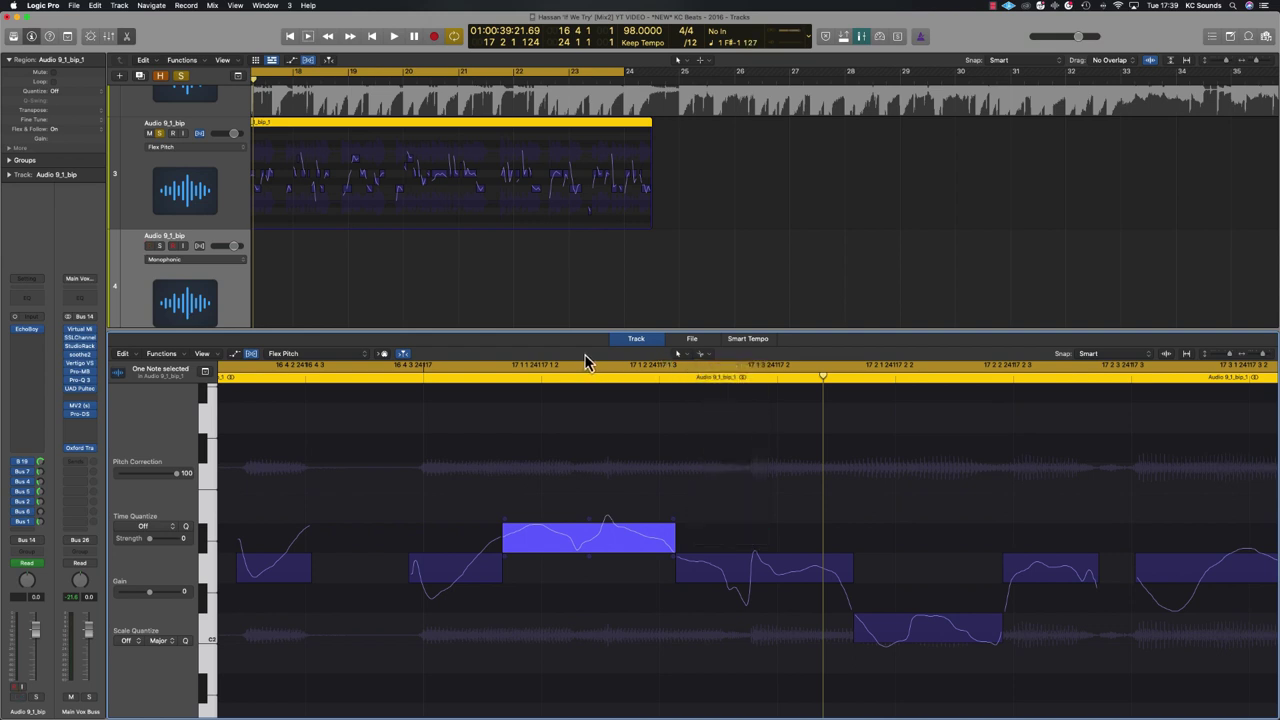
{"action": "key", "text": "space"}
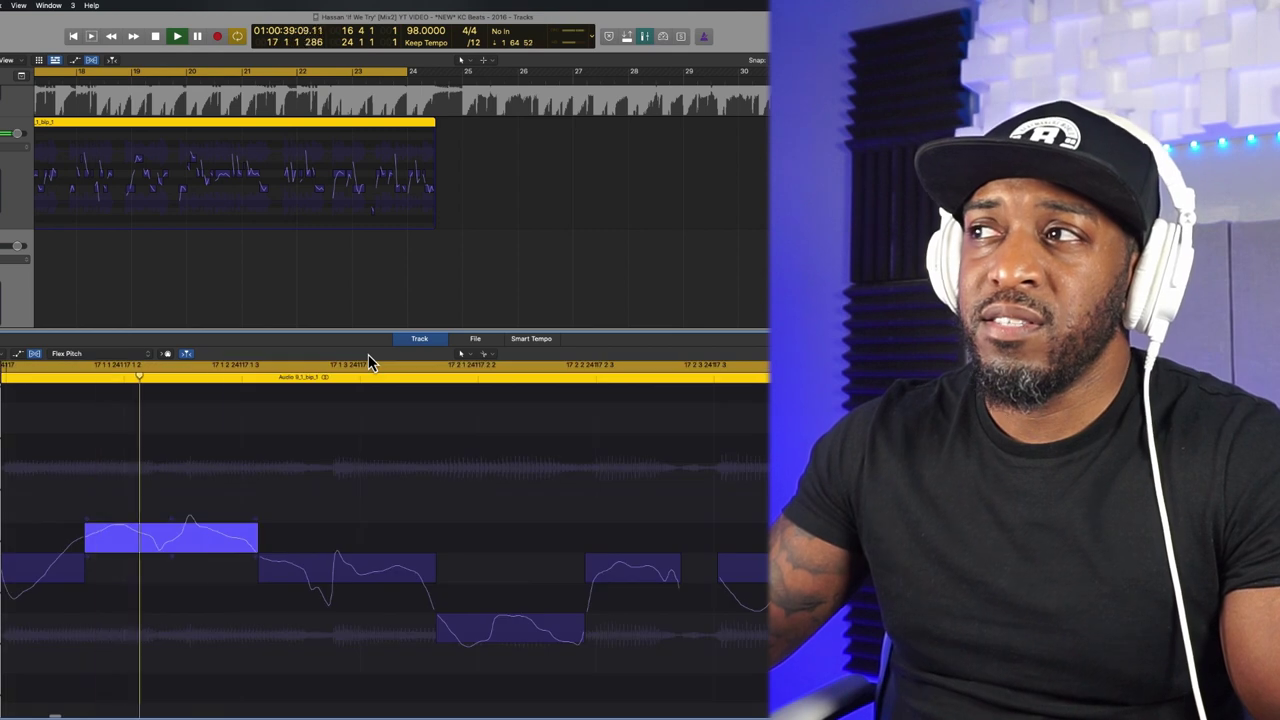
{"action": "left_click_drag", "start_coordinate": [57, 501], "coordinate": [143, 600]}
{"action": "left_click_drag", "start_coordinate": [186, 534], "coordinate": [206, 486]}
{"action": "key", "text": "space"}
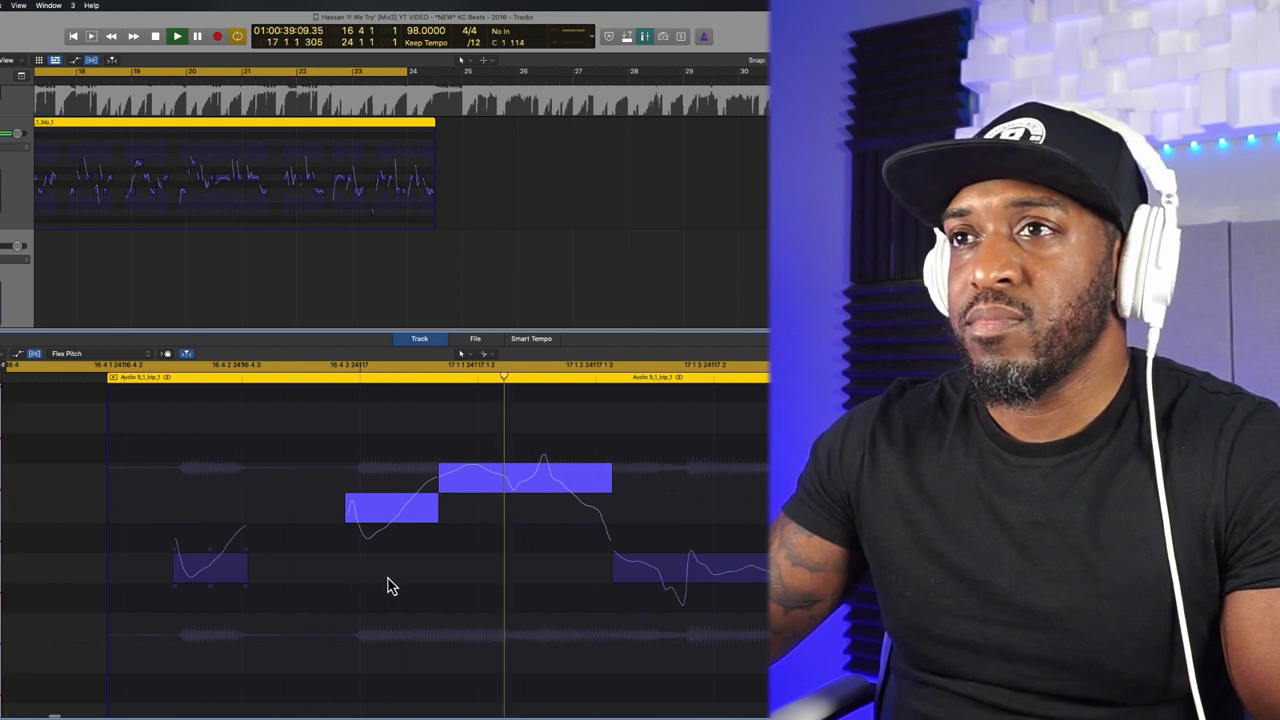
Lower only the second piece of the split bar 17 note by one semitone and play back the vocal
{"action": "key", "text": "space"}
{"action": "left_click", "coordinate": [455, 518]}
{"action": "left_click_drag", "start_coordinate": [480, 492], "coordinate": [480, 517]}
{"action": "key", "text": "space"}
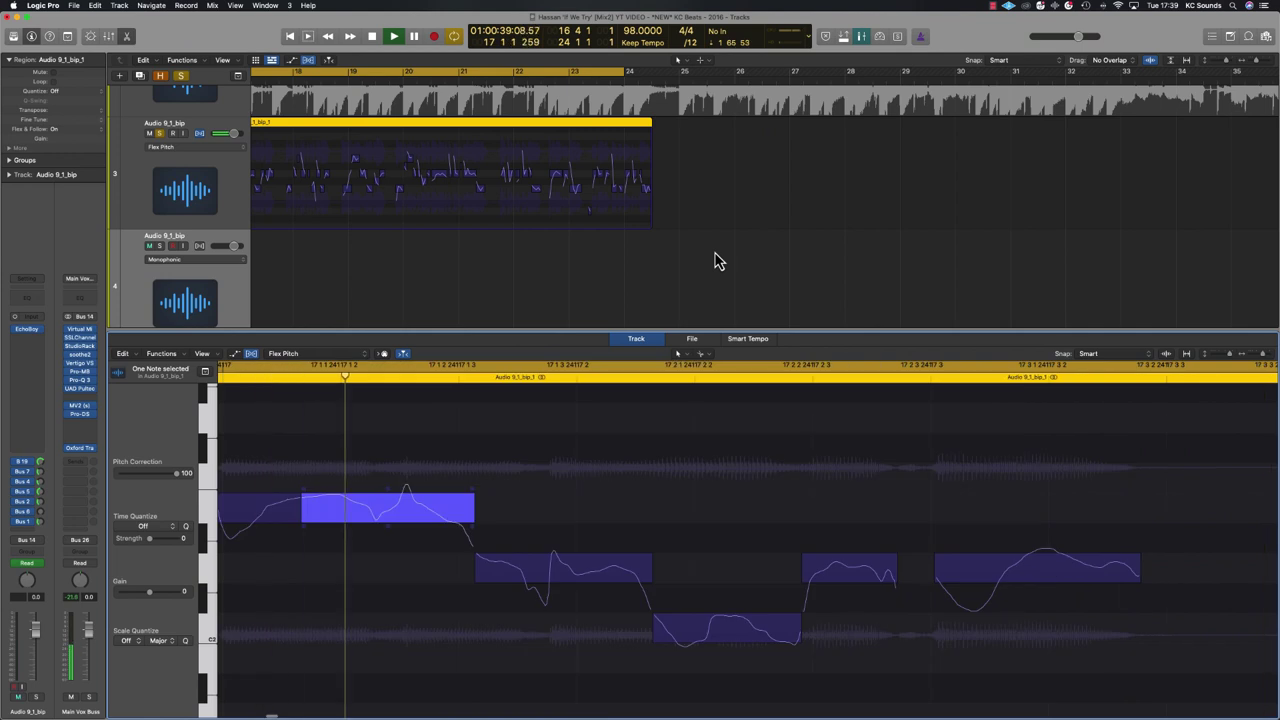
{"action": "key", "text": "space"}
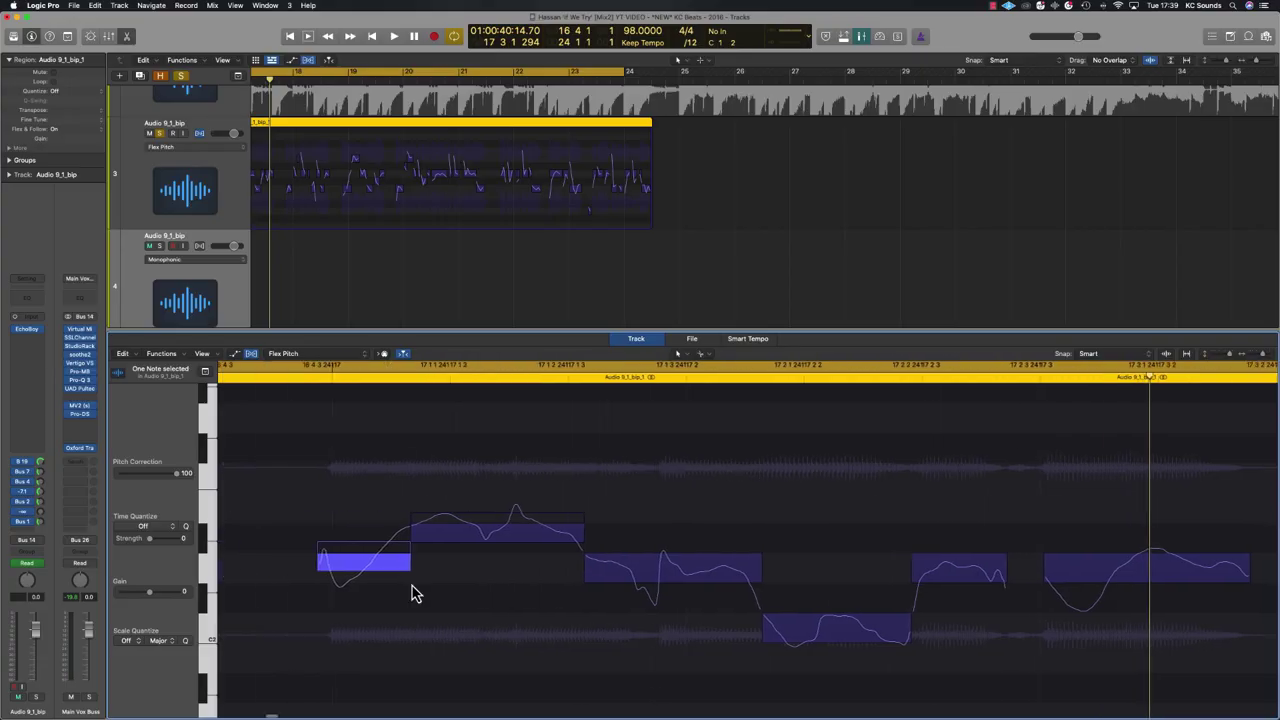
Rejoin the two pieces at bar 17 into a single long note
{"action": "key", "text": "super+j"}
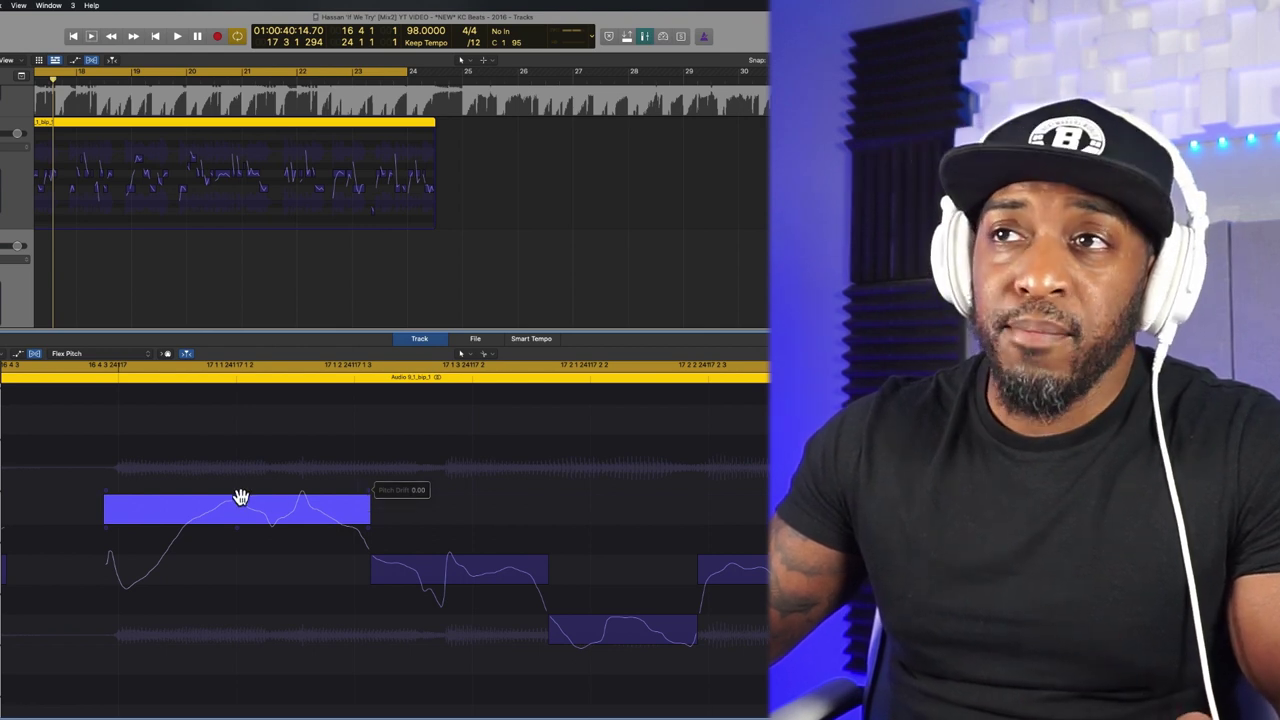
{"action": "mouse_move", "coordinate": [239, 502]}
{"action": "left_mouse_down"}
{"action": "mouse_move", "coordinate": [237, 485]}
{"action": "mouse_move", "coordinate": [237, 518]}
{"action": "left_mouse_up"}
{"action": "left_click_drag", "start_coordinate": [257, 576], "coordinate": [261, 490]}
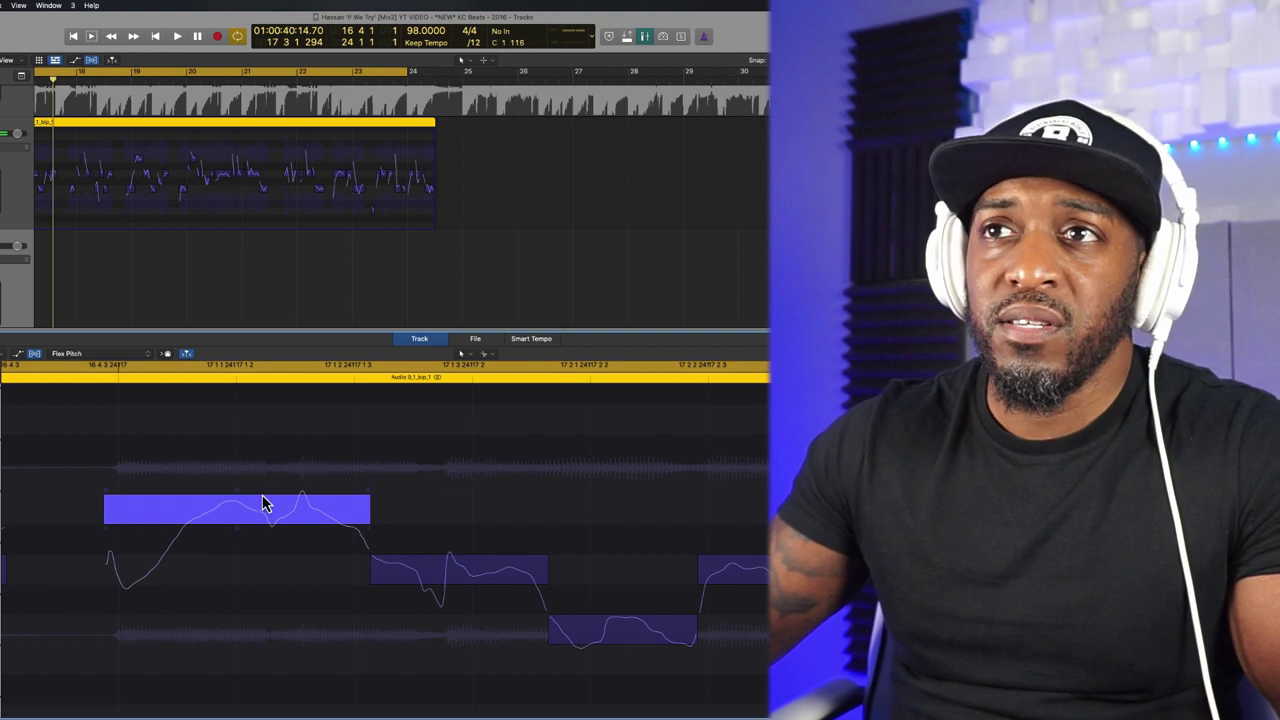